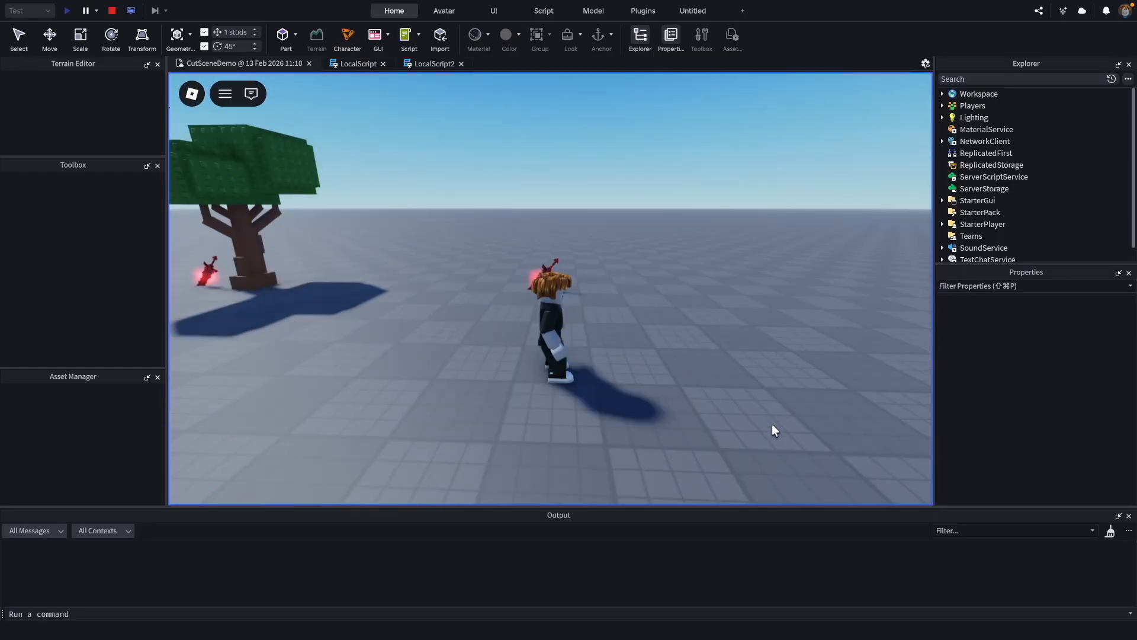
# Step: Walk the character around near the tree and sword in the running playtest
pyautogui.press('a')
pyautogui.press('w')
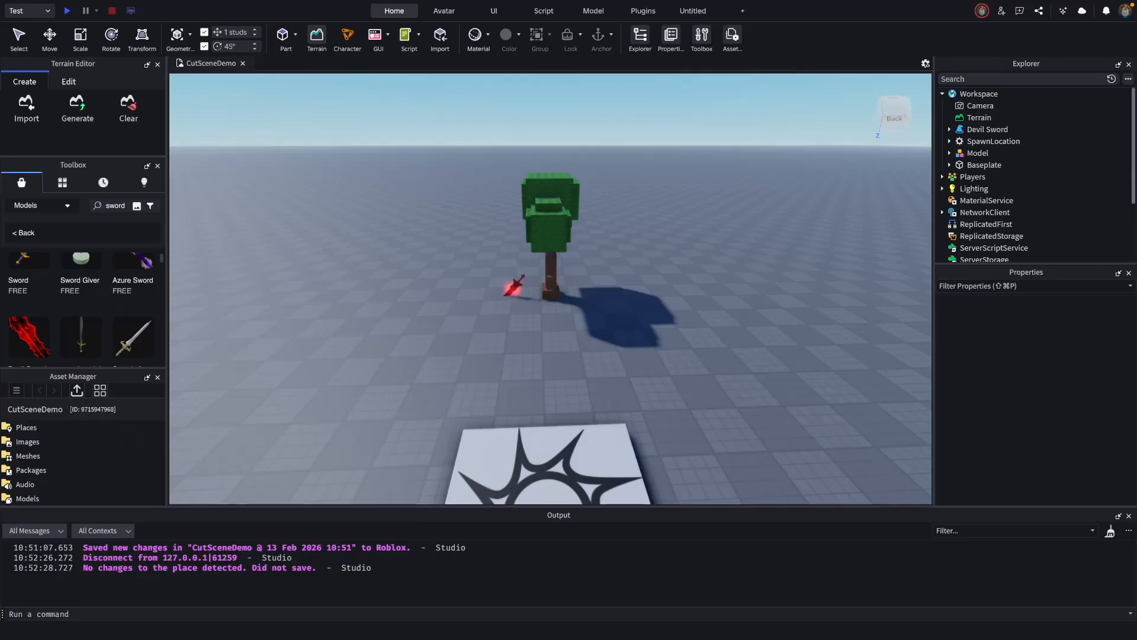
# Step: Insert a block part as the Hitbox, and move and enlarge it to span the ground between the spawn pad and the tree
pyautogui.click(296, 35)
pyautogui.click(296, 68)
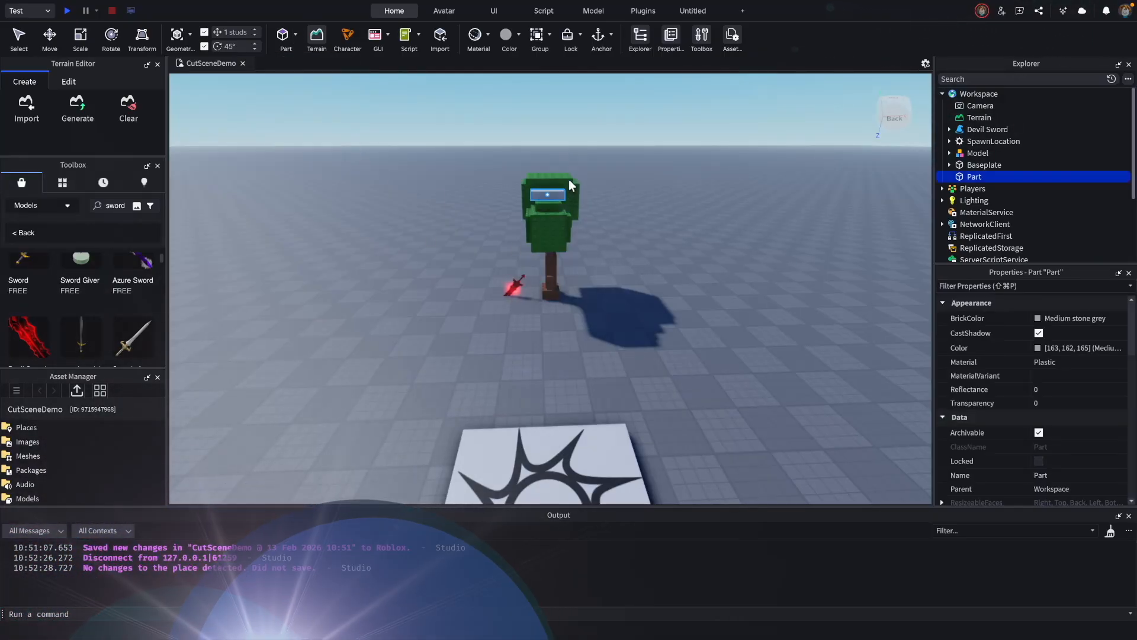
pyautogui.hotkey('ctrl', '2')
pyautogui.moveTo(556, 241); pyautogui.dragTo(629, 338)
pyautogui.press('super+2')
pyautogui.moveTo(629, 337); pyautogui.dragTo(674, 381, button='right')
pyautogui.moveTo(538, 234); pyautogui.dragTo(552, 311)
pyautogui.moveTo(619, 355); pyautogui.dragTo(663, 339)
pyautogui.moveTo(662, 338); pyautogui.dragTo(710, 397, button='right')
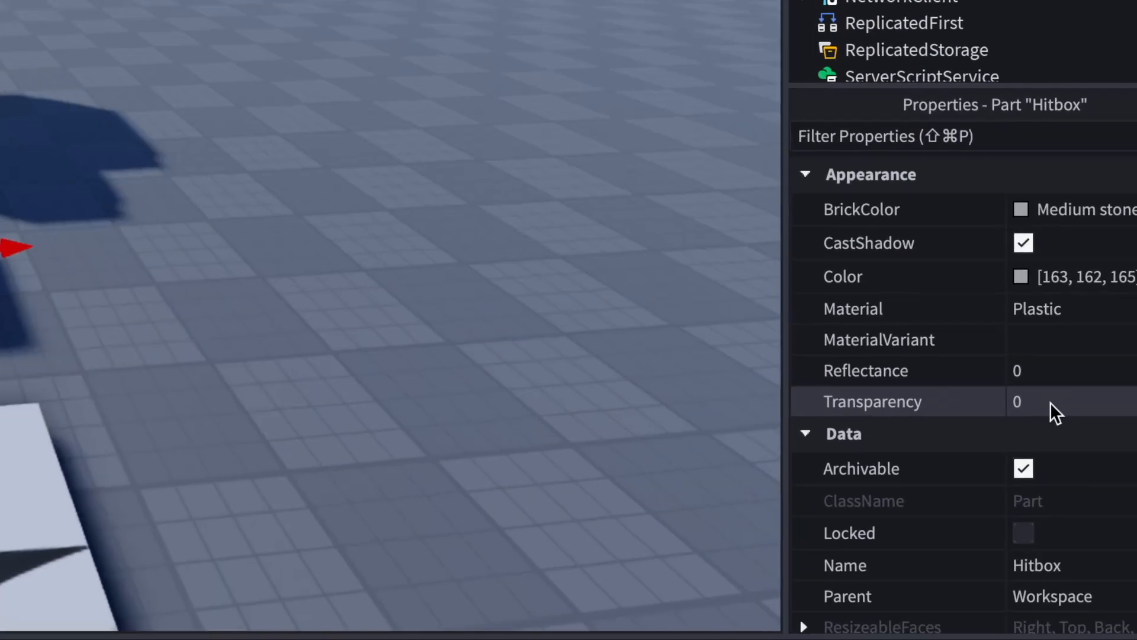
# Step: Set the Hitbox part's Transparency to 1
pyautogui.click(1046, 404)
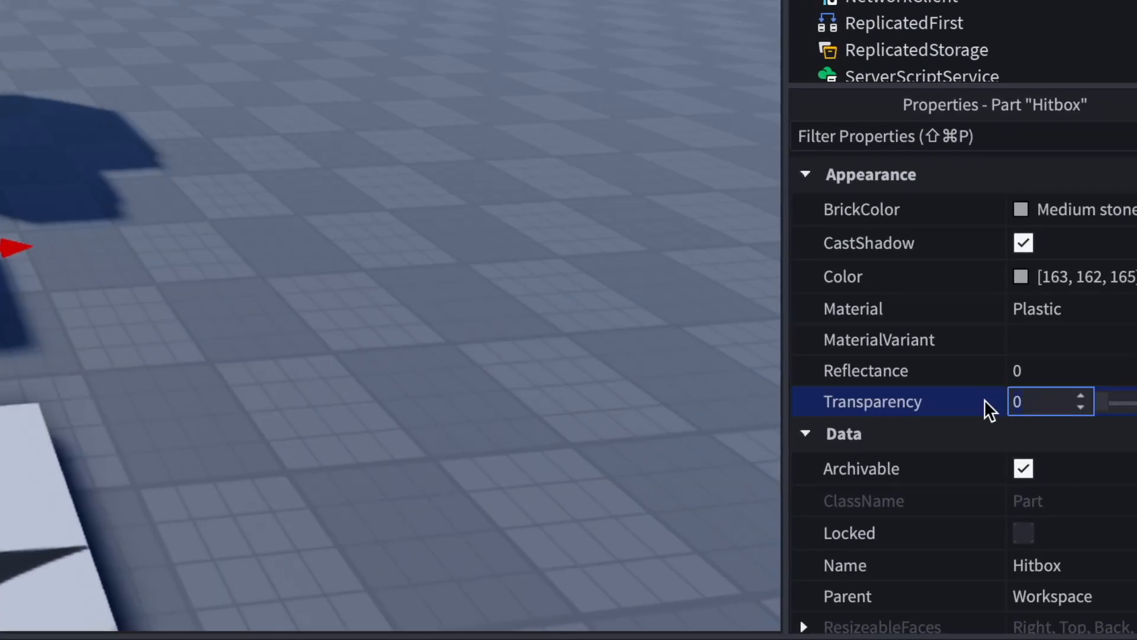
pyautogui.write('1')
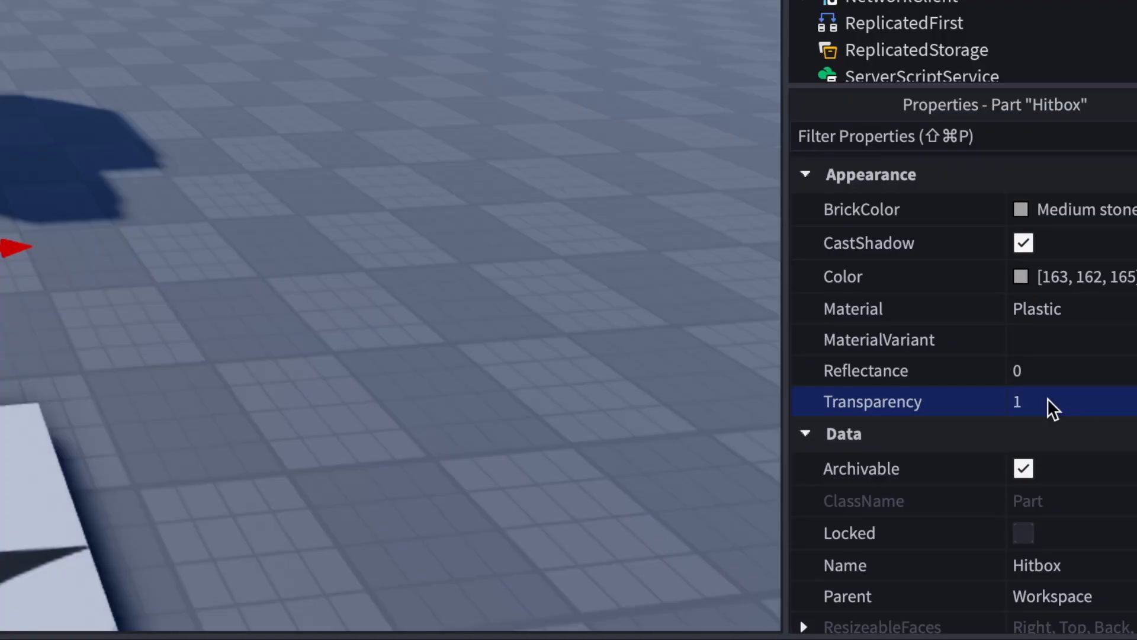
pyautogui.scroll(-8, 1047, 402)
pyautogui.scroll(-6, 1054, 383)
pyautogui.click(1026, 419)
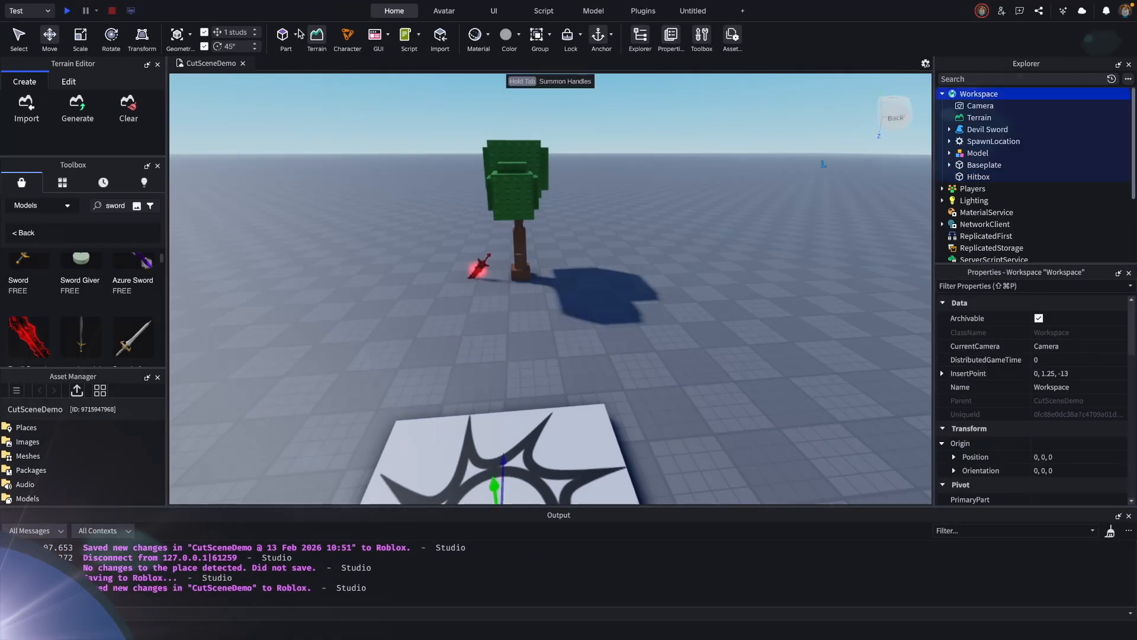
# Step: Insert another block part in front of the tree and show its orientation indicator
pyautogui.click(296, 36)
pyautogui.click(310, 67)
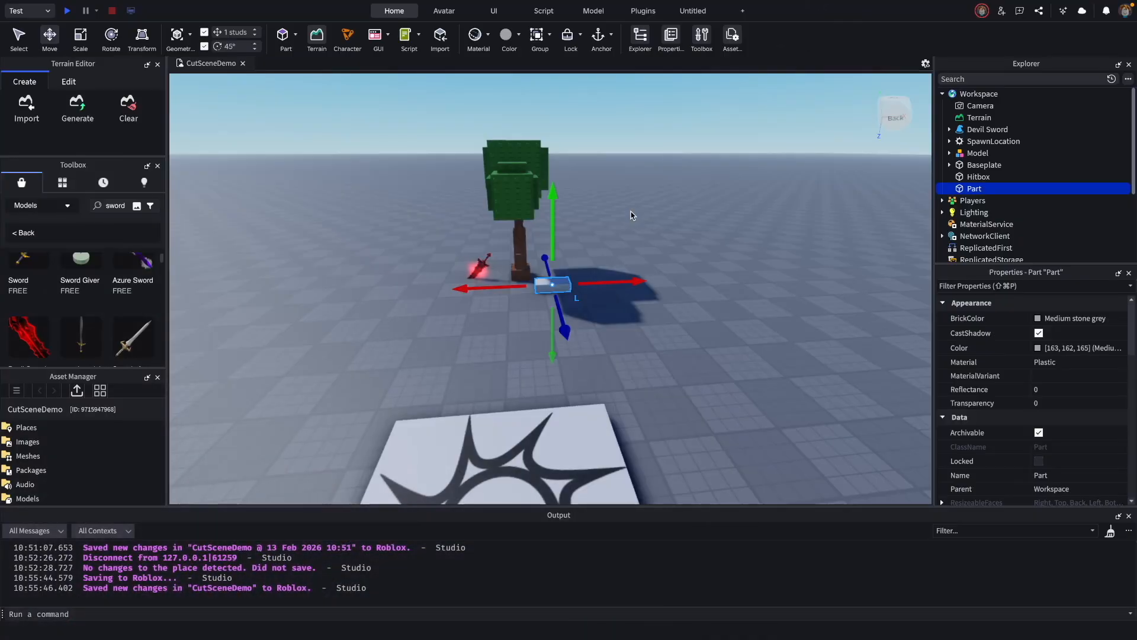
pyautogui.rightClick(563, 286)
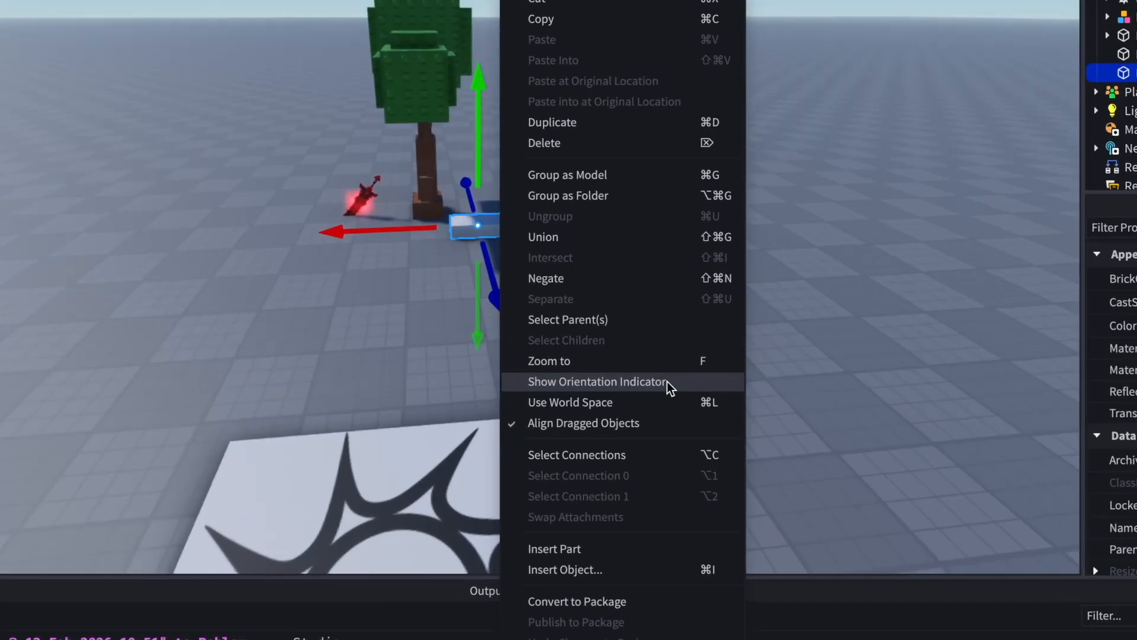
pyautogui.click(680, 384)
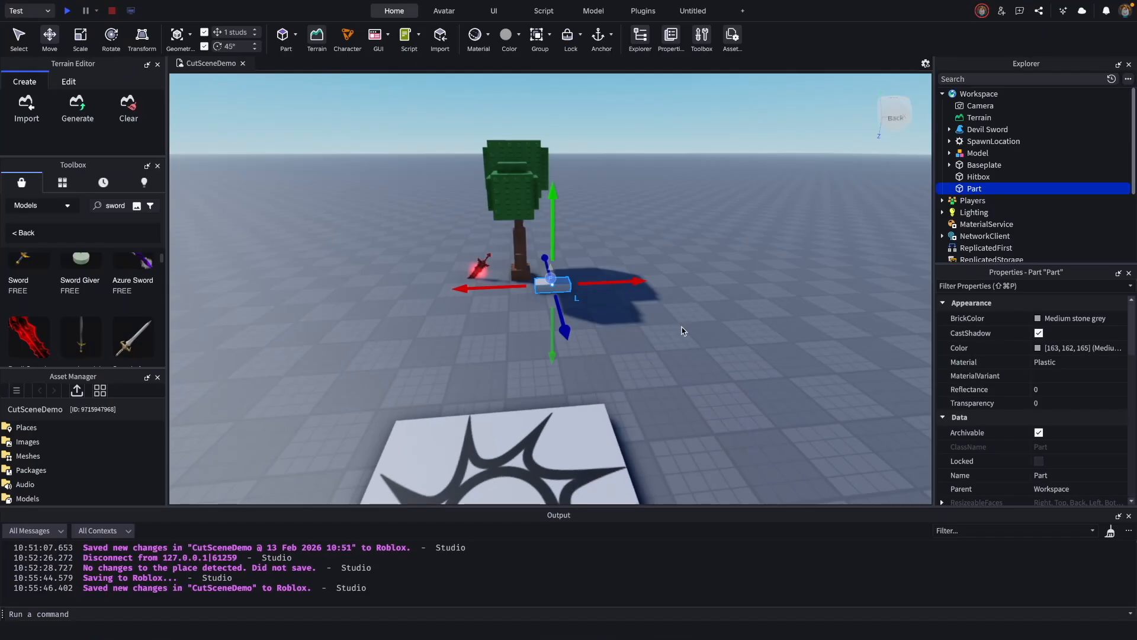
# Step: Move the new block part away from the tree to the sword's side and raise it above the ground
pyautogui.moveTo(681, 331); pyautogui.dragTo(526, 317, button='right')
pyautogui.moveTo(526, 318); pyautogui.dragTo(327, 392)
pyautogui.press('super+2')
pyautogui.moveTo(489, 409); pyautogui.dragTo(414, 355, button='right')
pyautogui.press('super+2')
pyautogui.moveTo(415, 356); pyautogui.dragTo(450, 379)
# Step: Rotate the raised block part so that its front faces the sword and tree
pyautogui.moveTo(308, 274); pyautogui.dragTo(527, 283, button='right')
pyautogui.press('super+4')
pyautogui.moveTo(527, 283); pyautogui.dragTo(495, 317)
pyautogui.moveTo(495, 318); pyautogui.dragTo(544, 290, button='right')
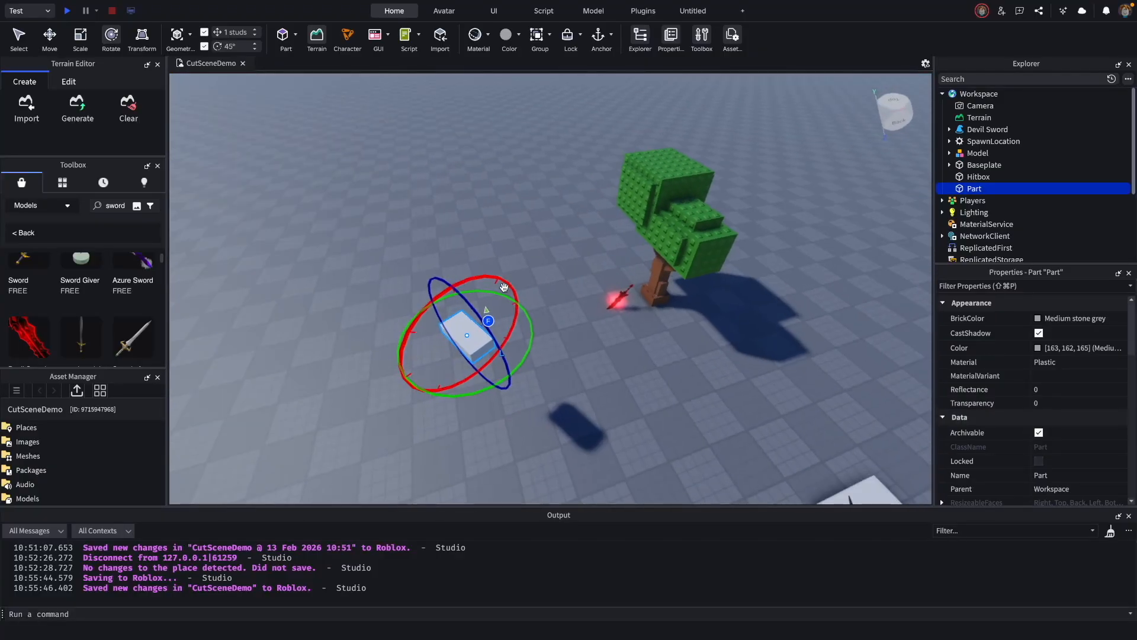
pyautogui.moveTo(492, 274); pyautogui.dragTo(498, 281)
pyautogui.moveTo(498, 281); pyautogui.dragTo(604, 419, button='right')
pyautogui.click(675, 169)
# Step: Duplicate the raised part and place the copy between the spawn pad and the tree, with its front facing the tree
pyautogui.click(971, 189)
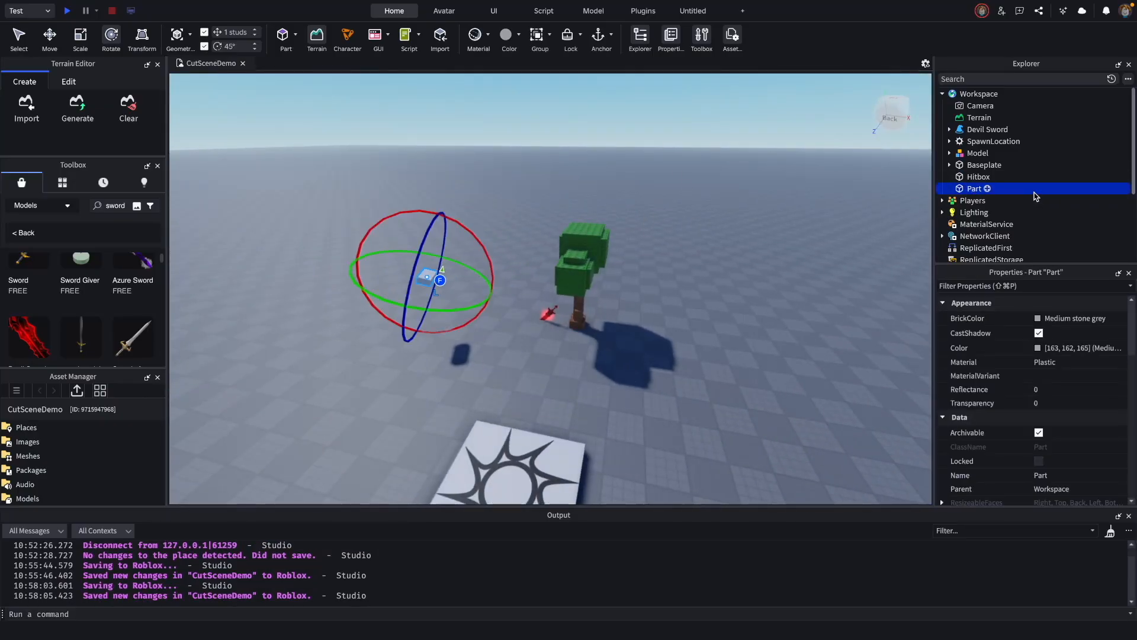
pyautogui.rightClick(1005, 190)
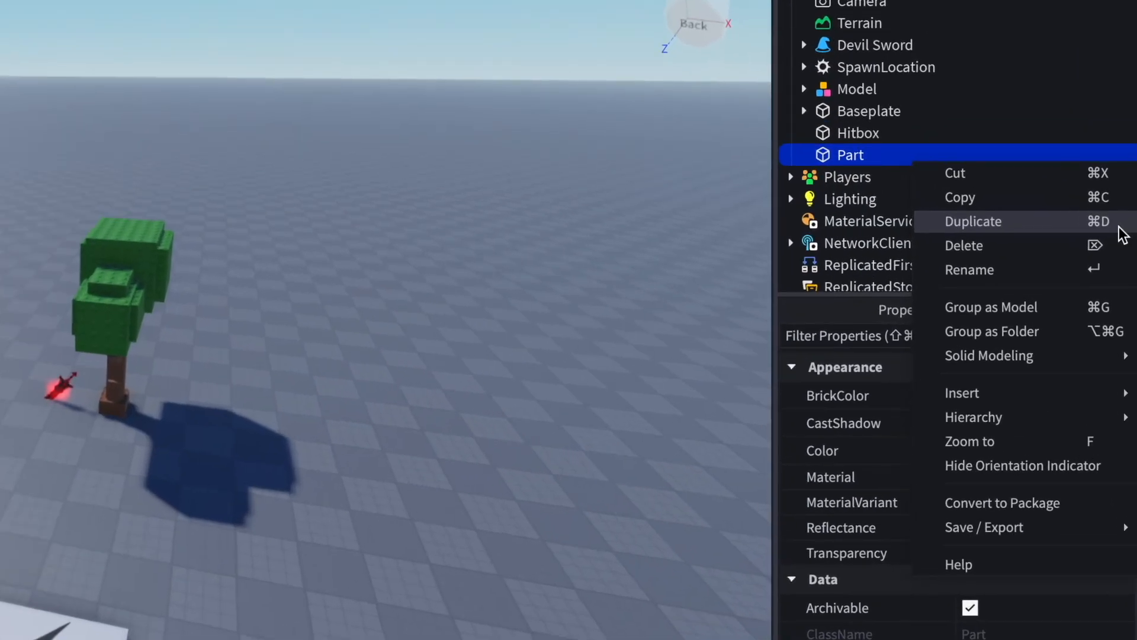
pyautogui.click(1119, 228)
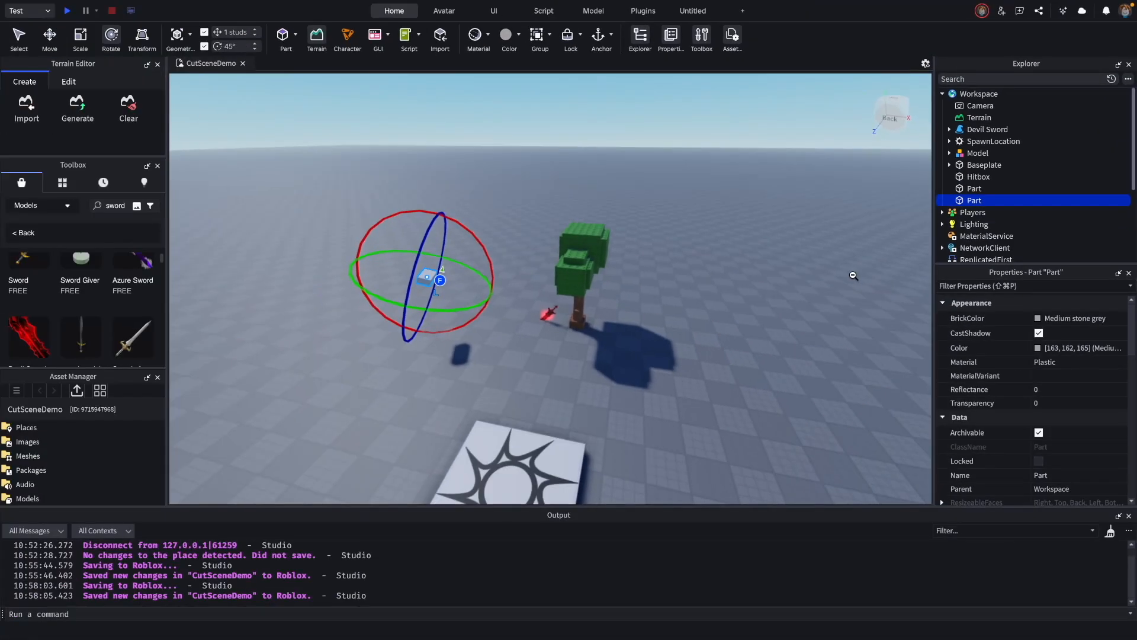
pyautogui.hotkey('ctrl', '2')
pyautogui.moveTo(551, 336); pyautogui.dragTo(672, 393)
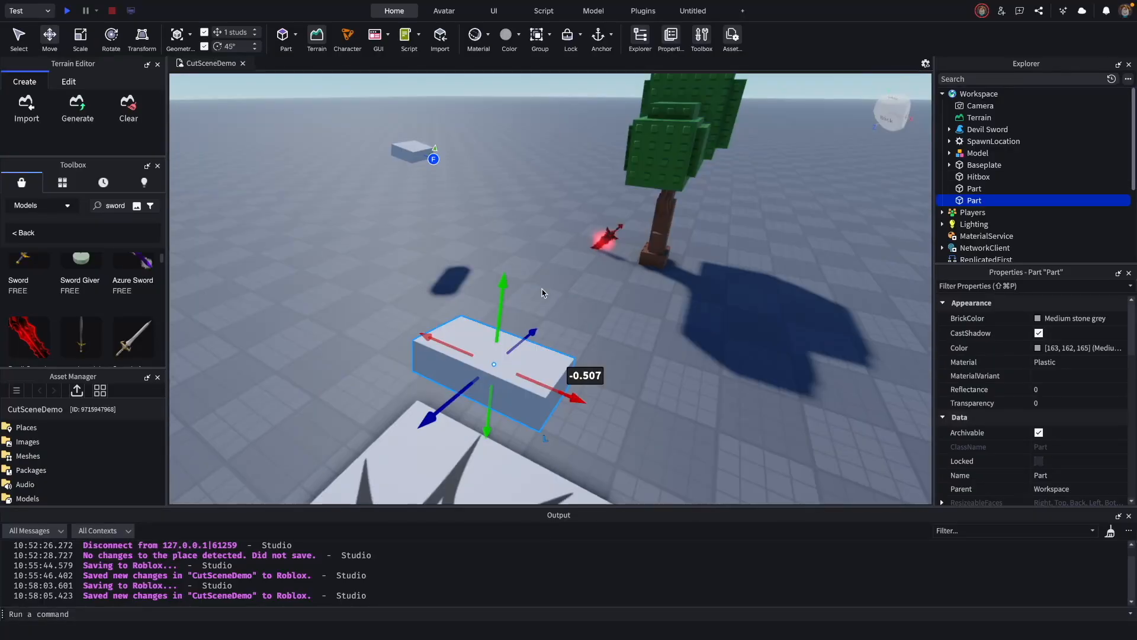
pyautogui.moveTo(474, 279); pyautogui.dragTo(554, 262)
pyautogui.moveTo(554, 262); pyautogui.dragTo(651, 261, button='right')
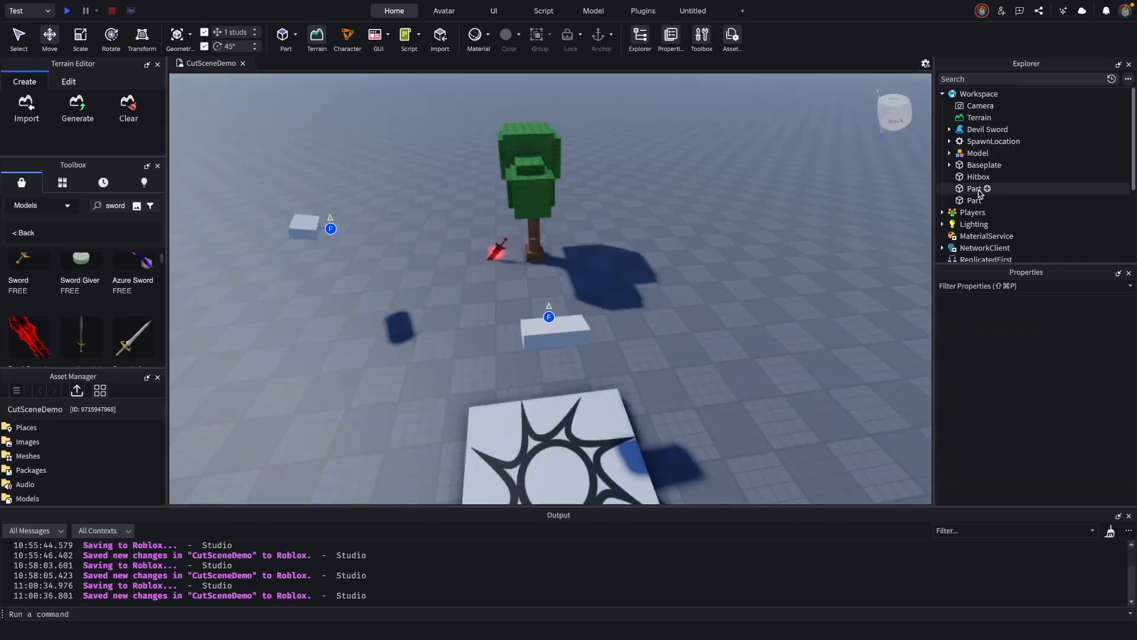
# Step: Rename the two block parts Camera1 and Camera2 and set their Transparency to 1
pyautogui.click(976, 189)
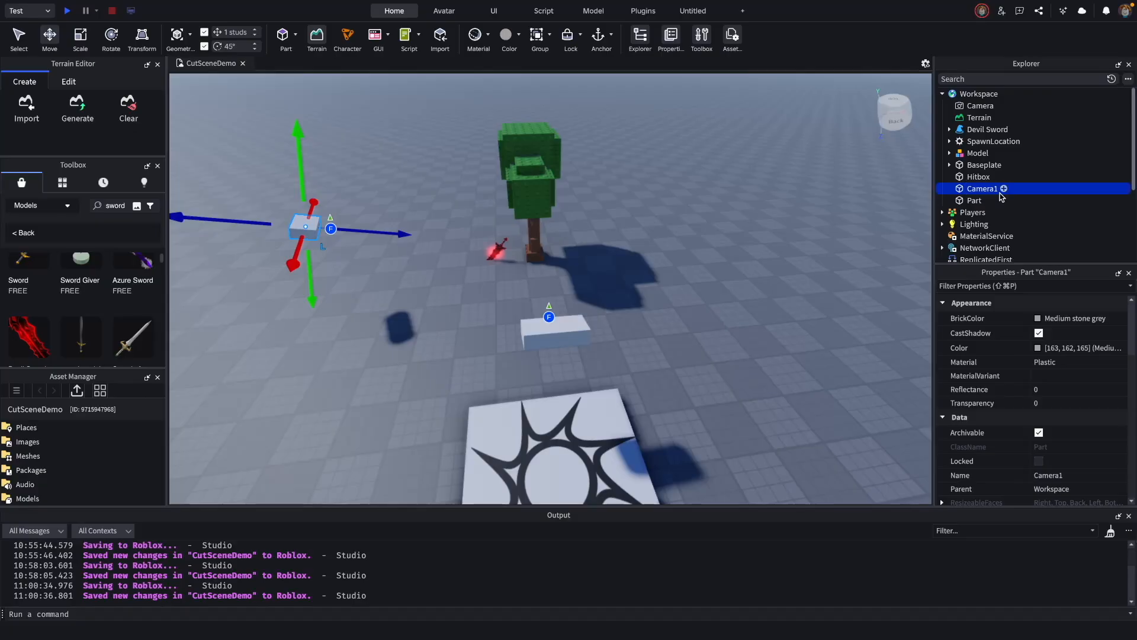
pyautogui.click(975, 201)
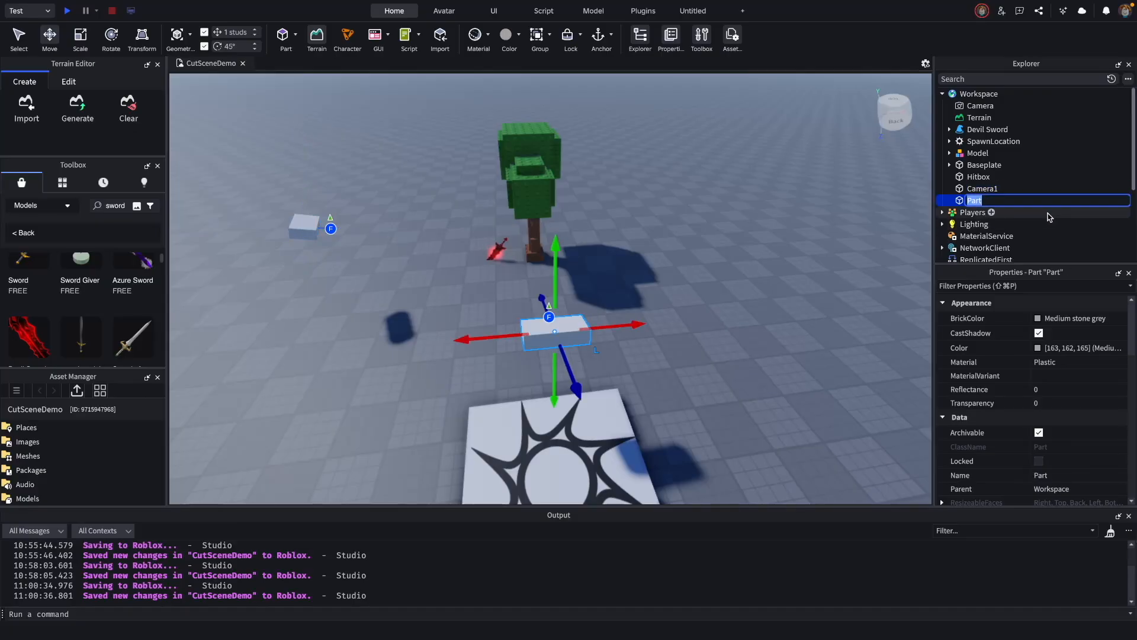
pyautogui.keyDown('shift'); pyautogui.click(982, 188); pyautogui.keyUp('shift')
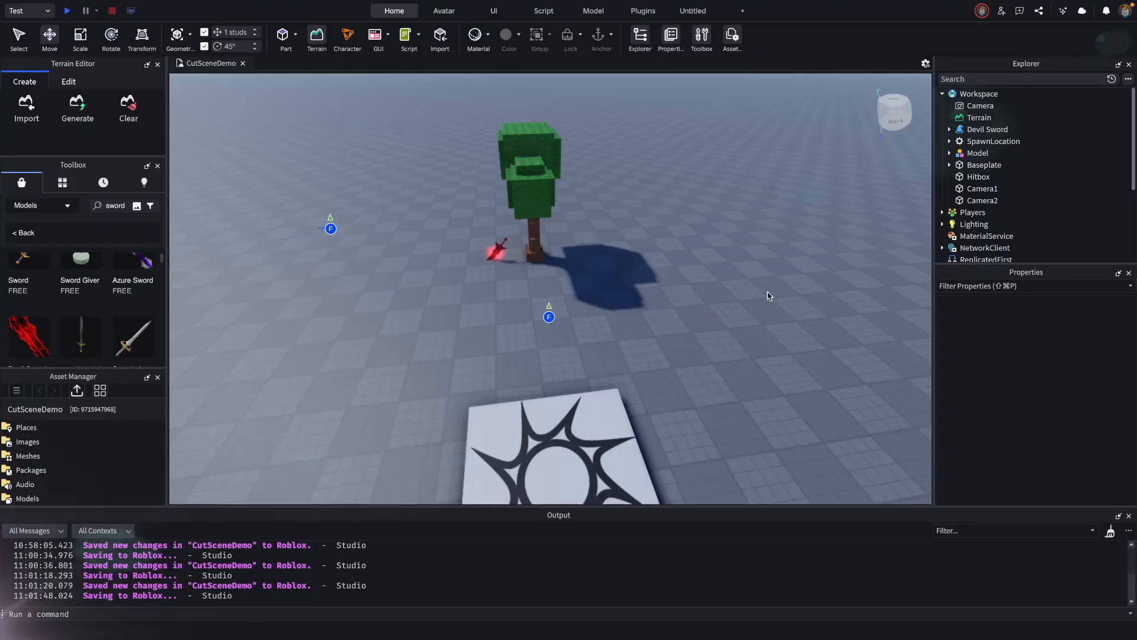
# Step: Group Hitbox, Camera1 and Camera2 into a folder named Cameras
pyautogui.click(978, 176)
pyautogui.keyDown('shift'); pyautogui.click(978, 201); pyautogui.keyUp('shift')
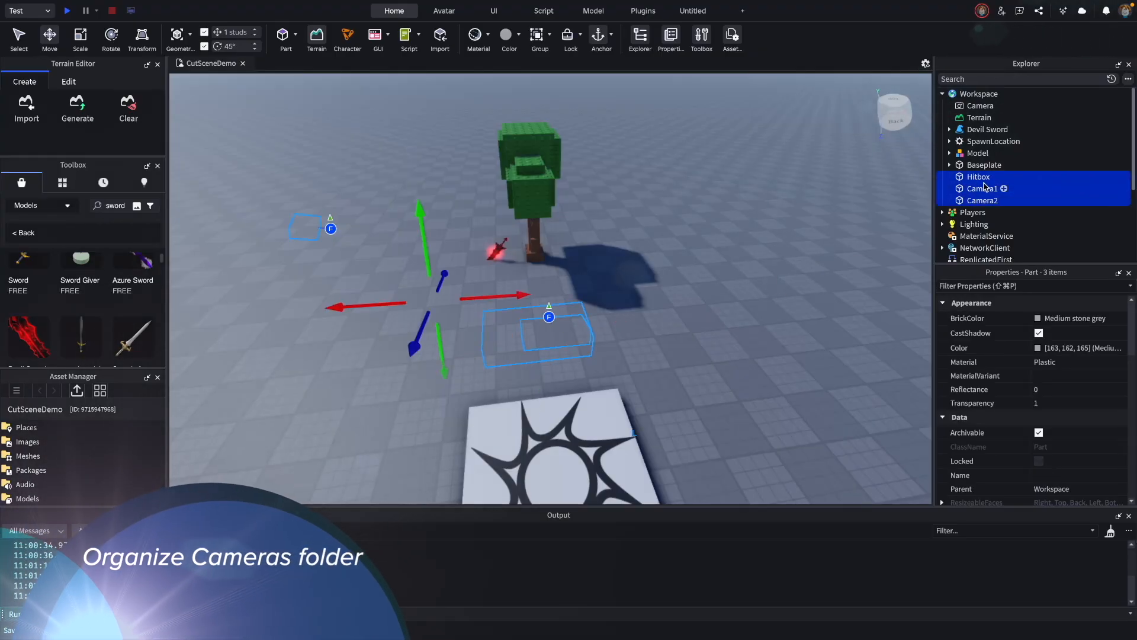
pyautogui.rightClick(986, 181)
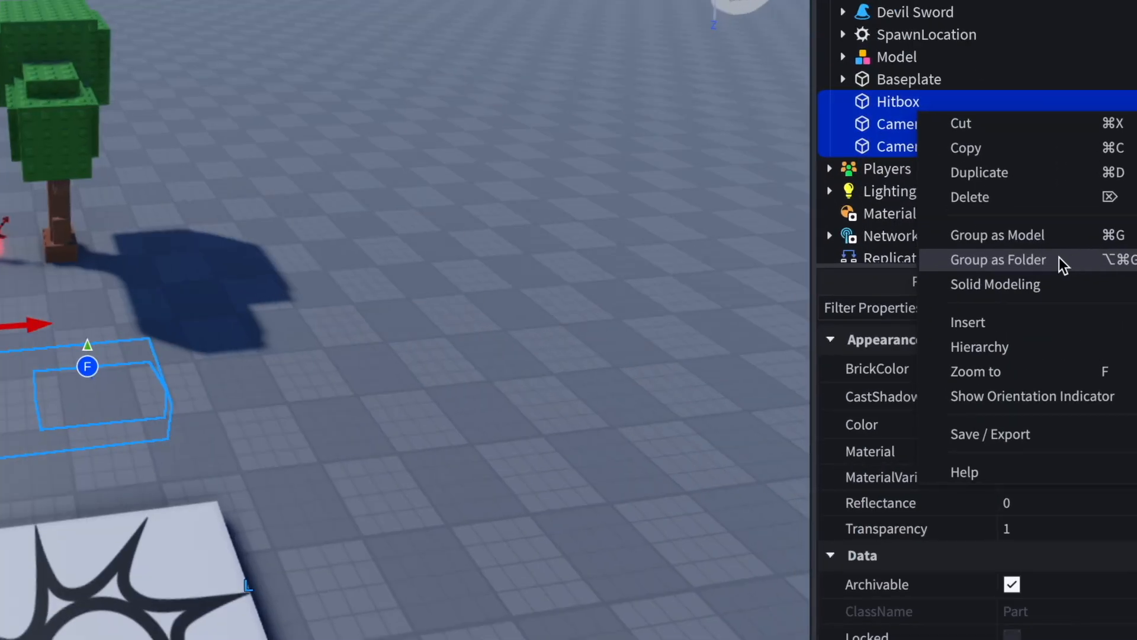
pyautogui.click(1054, 260)
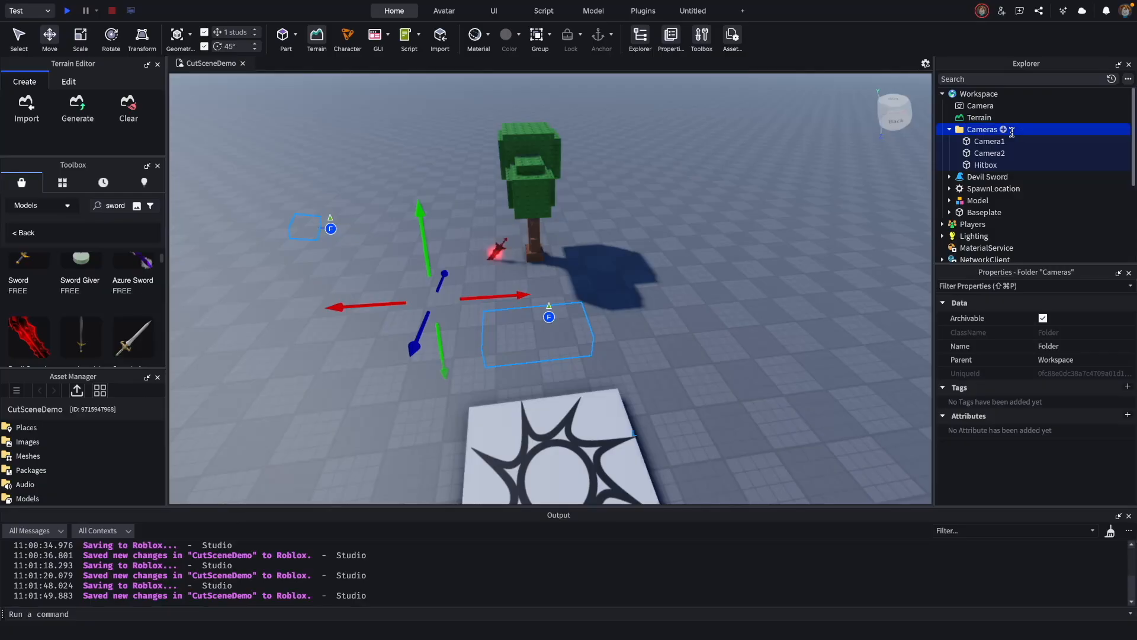
pyautogui.click(950, 130)
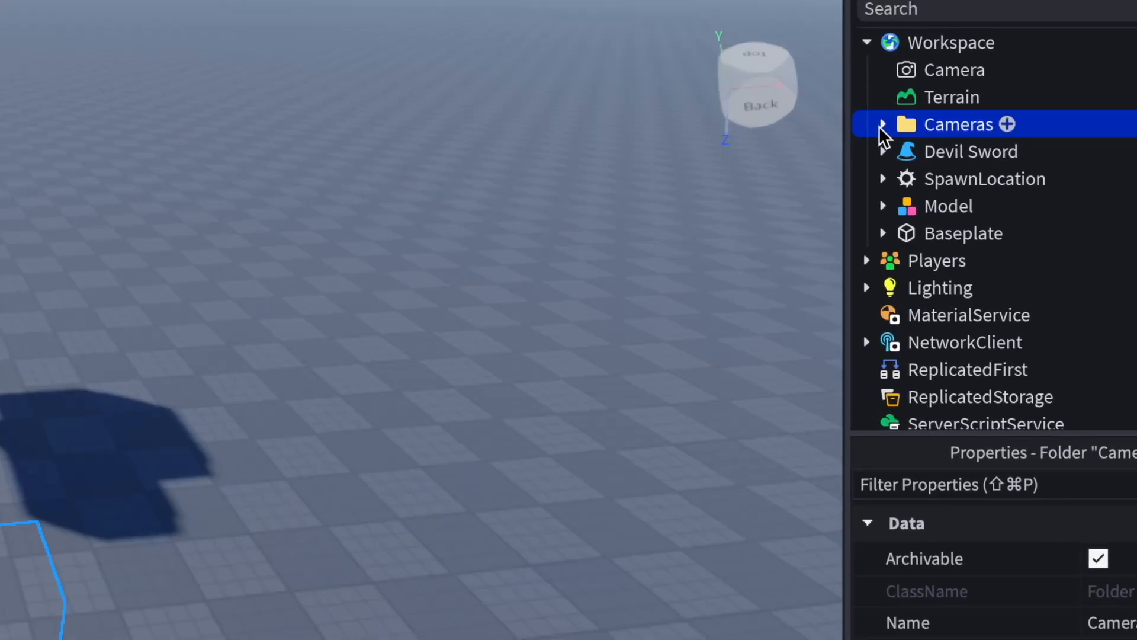
pyautogui.click(881, 125)
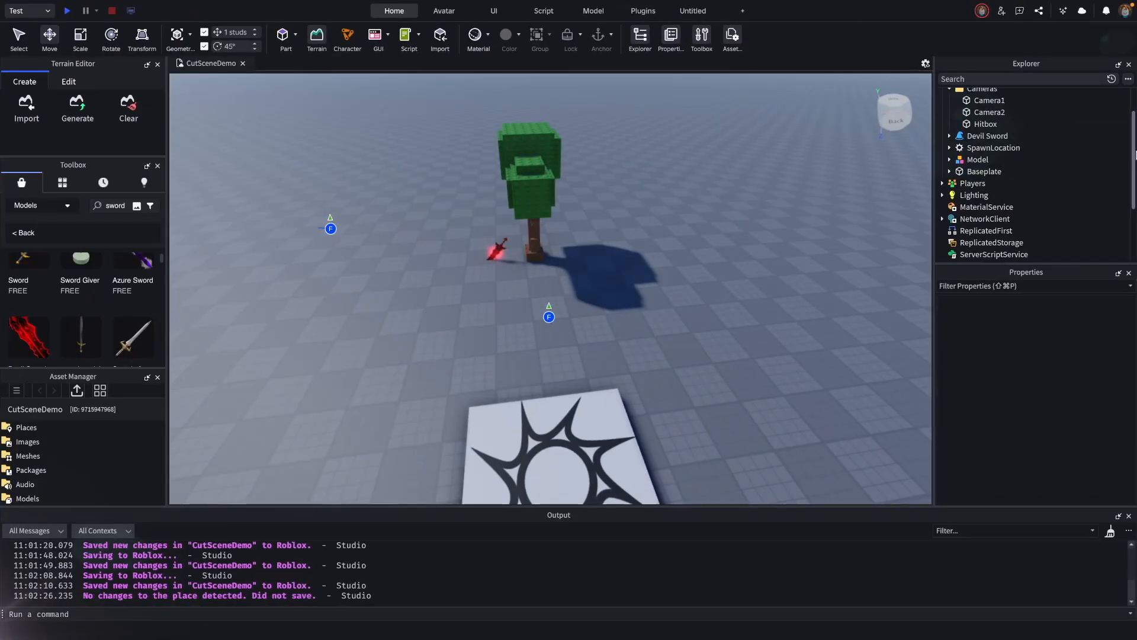
# Step: Insert a ScreenGui into StarterGui and add a TextLabel inside it
pyautogui.scroll(-4, 1016, 191)
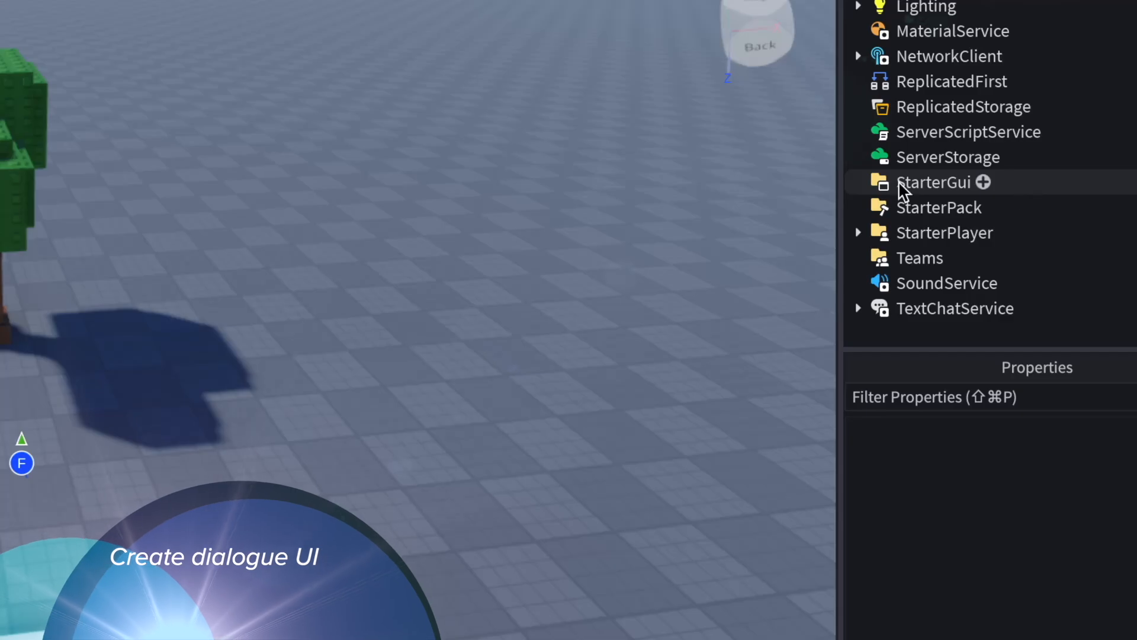
pyautogui.click(980, 184)
pyautogui.click(1000, 185)
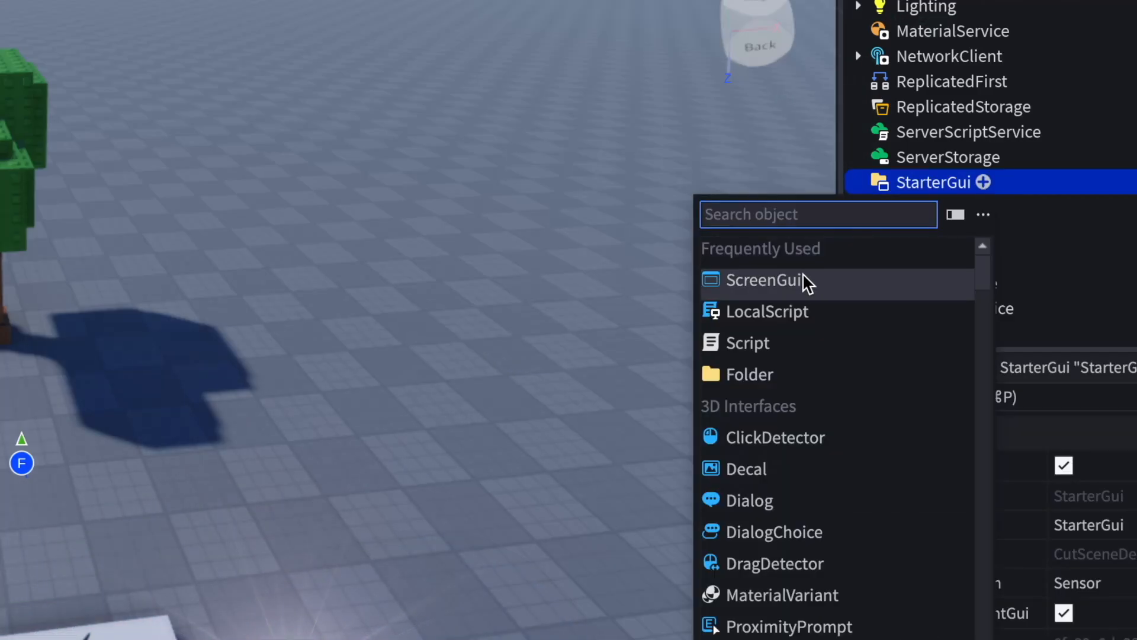
pyautogui.click(807, 279)
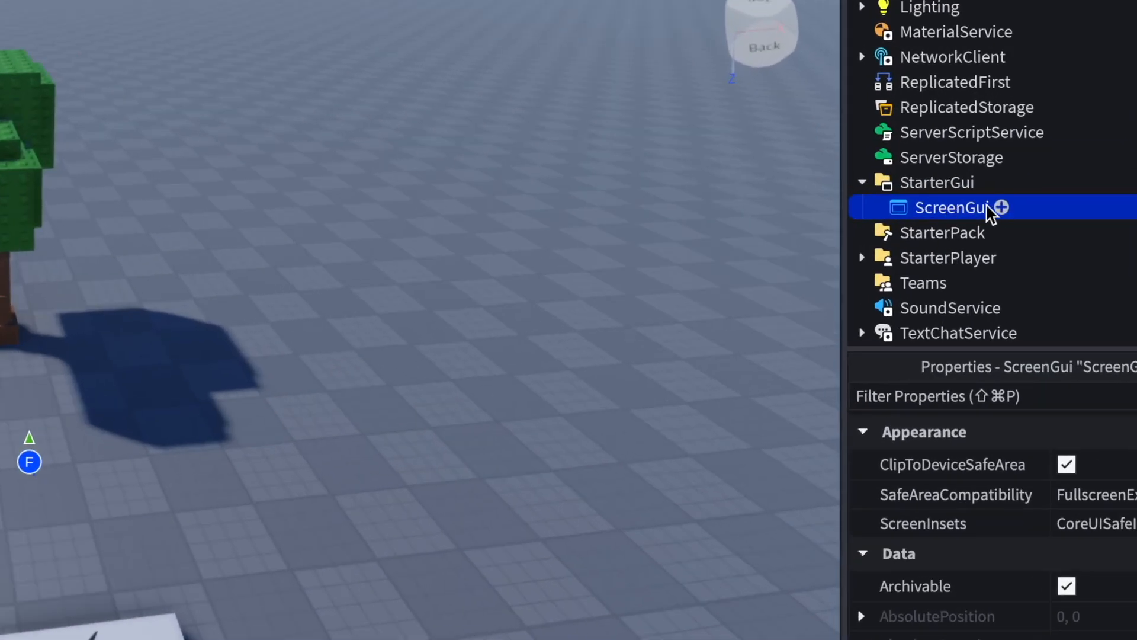
pyautogui.click(981, 210)
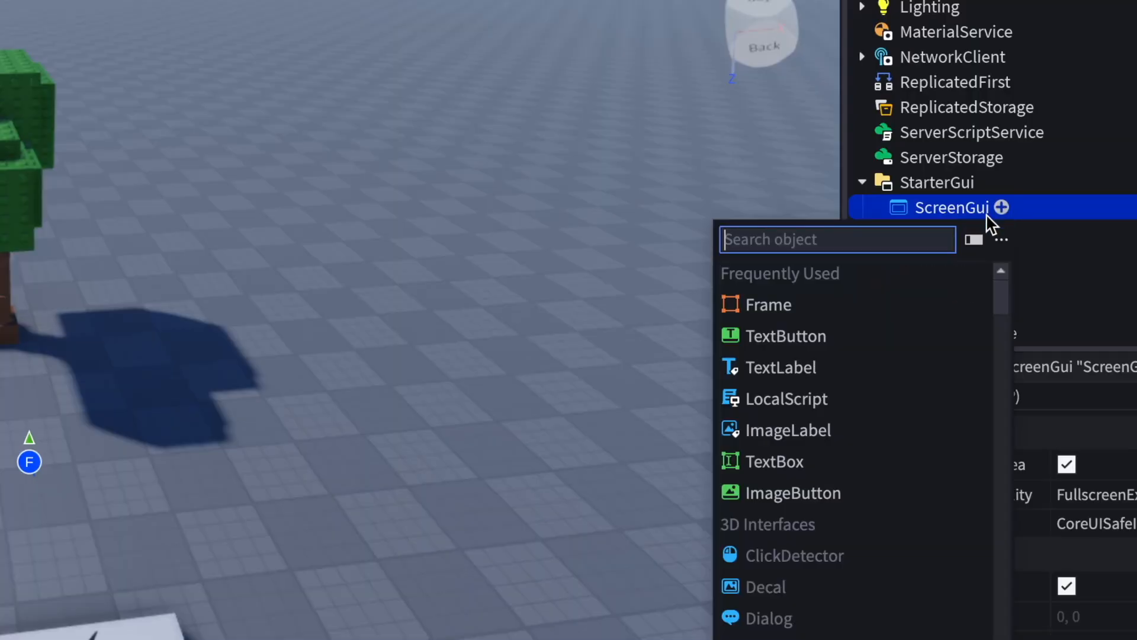
pyautogui.click(808, 365)
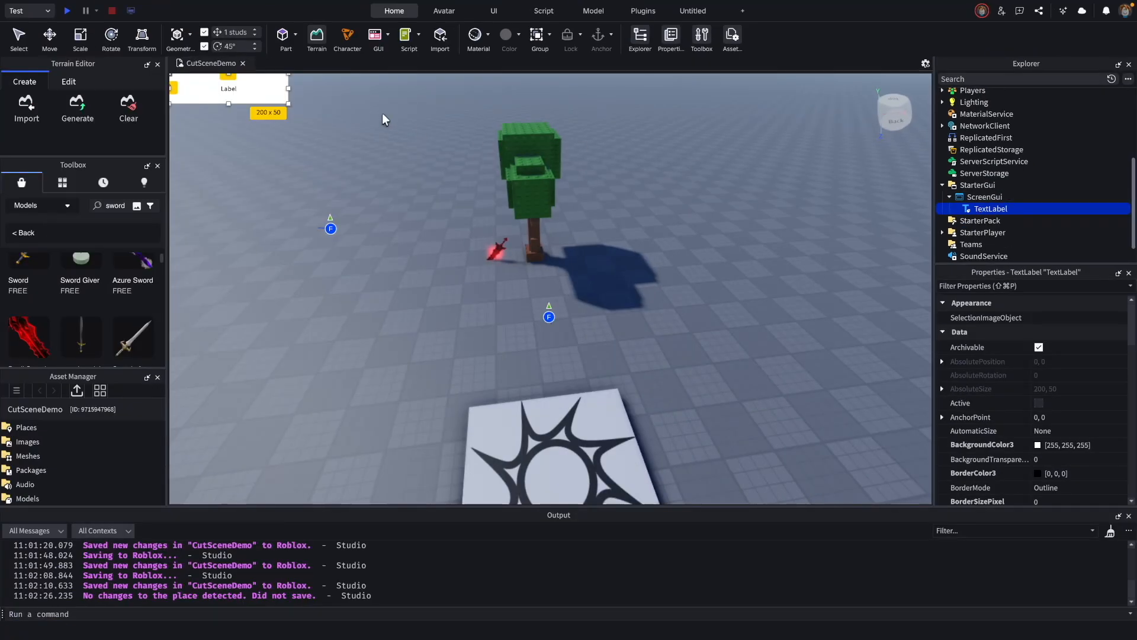
# Step: Place the TextLabel at the lower centre of the game view at 361 x 50 and give it a light blue background
pyautogui.moveTo(267, 89); pyautogui.dragTo(626, 473)
pyautogui.scroll(-10, 1074, 415)
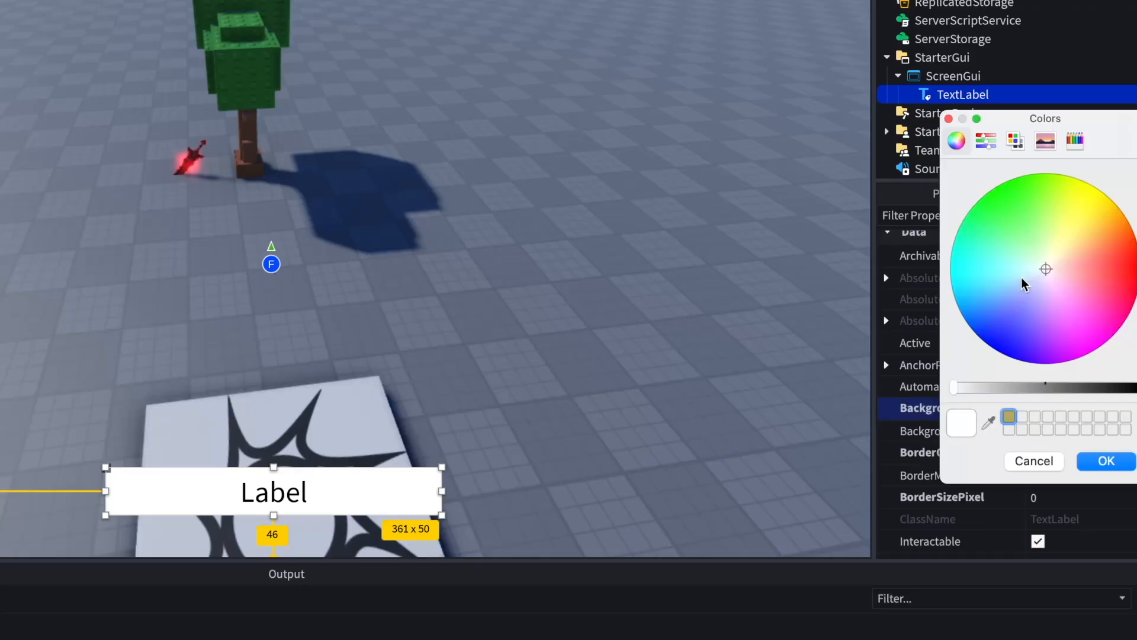
pyautogui.moveTo(1025, 284); pyautogui.dragTo(1082, 249)
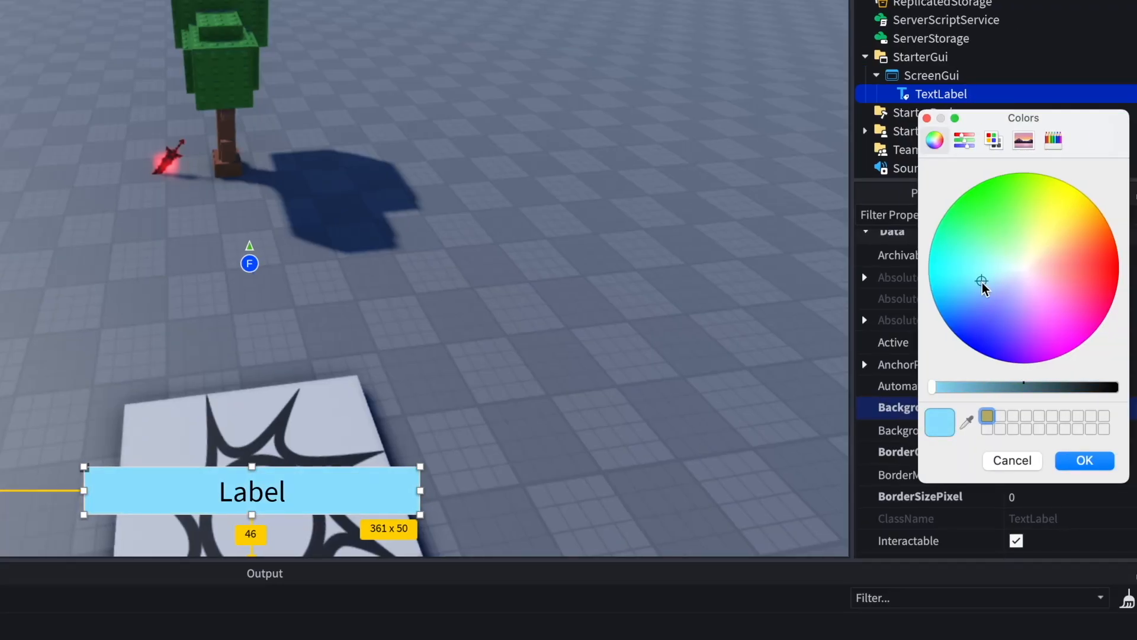
pyautogui.click(1085, 460)
# Step: Hide the TextLabel by turning off its Visible property
pyautogui.scroll(-10, 1018, 308)
pyautogui.click(1016, 304)
pyautogui.scroll(8, 1018, 306)
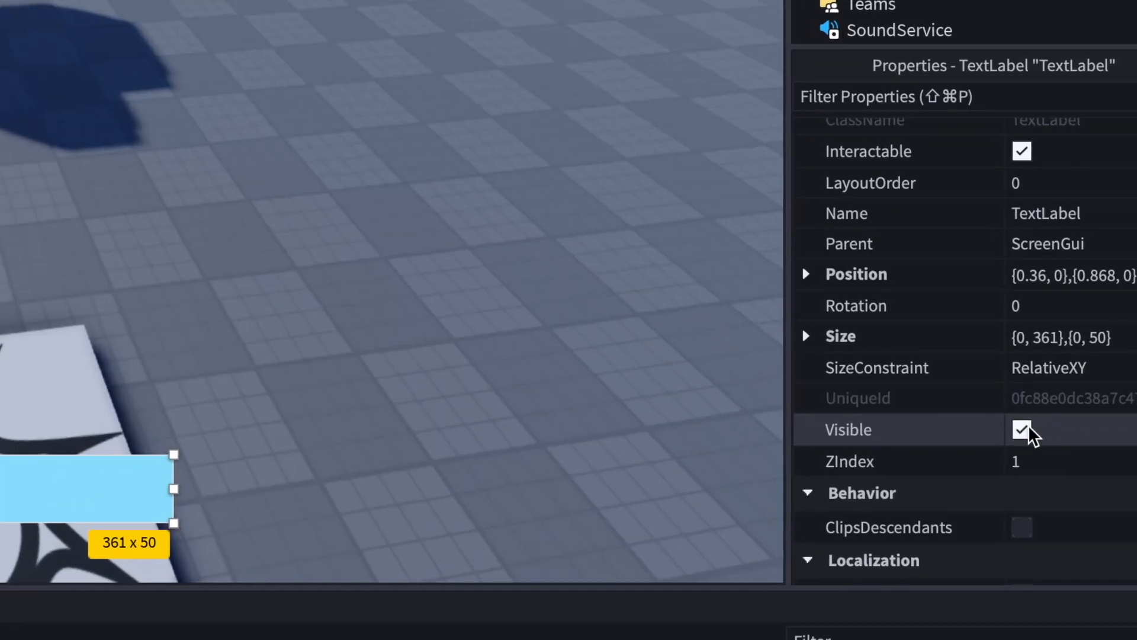
pyautogui.click(1016, 448)
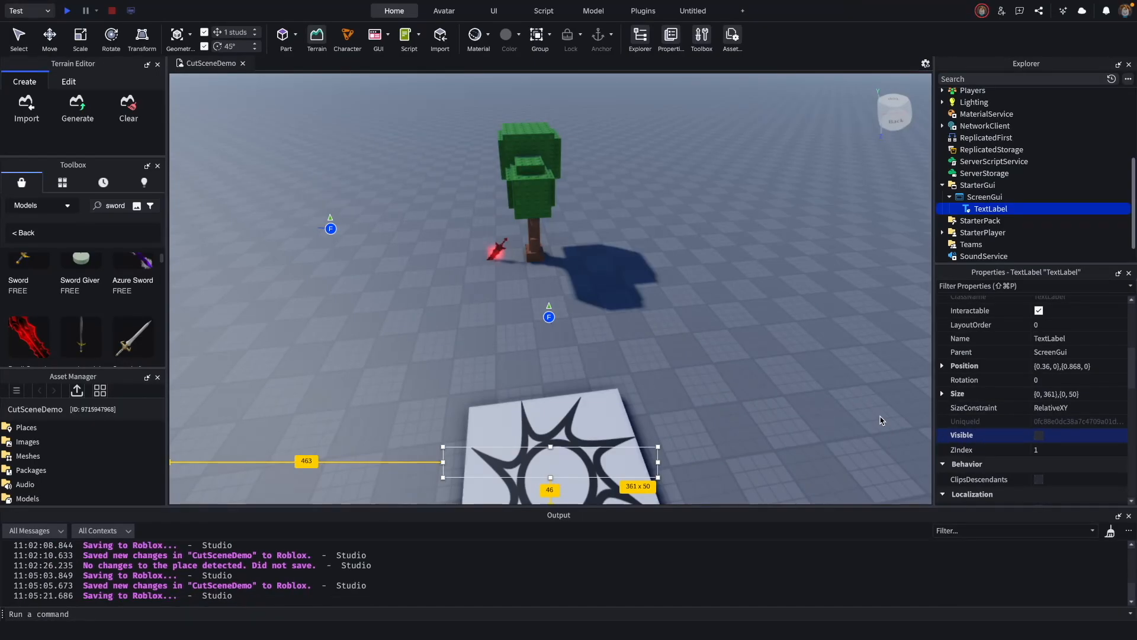
# Step: Insert a LocalScript into StarterGui and clear its default code
pyautogui.click(983, 185)
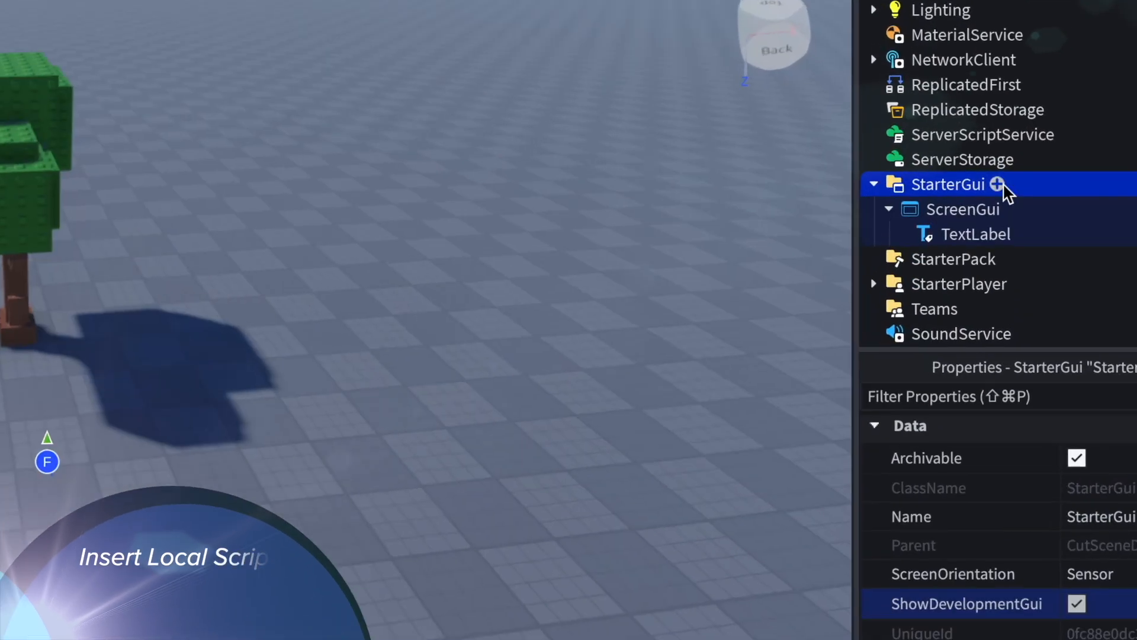
pyautogui.click(1000, 184)
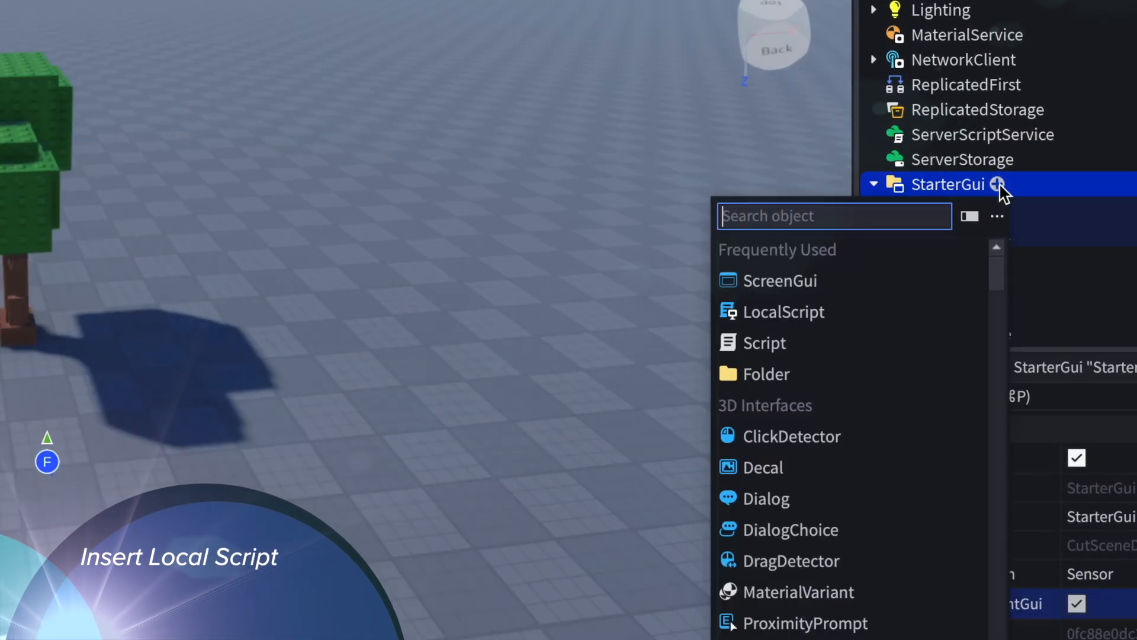
pyautogui.click(830, 313)
pyautogui.moveTo(324, 88); pyautogui.dragTo(186, 74)
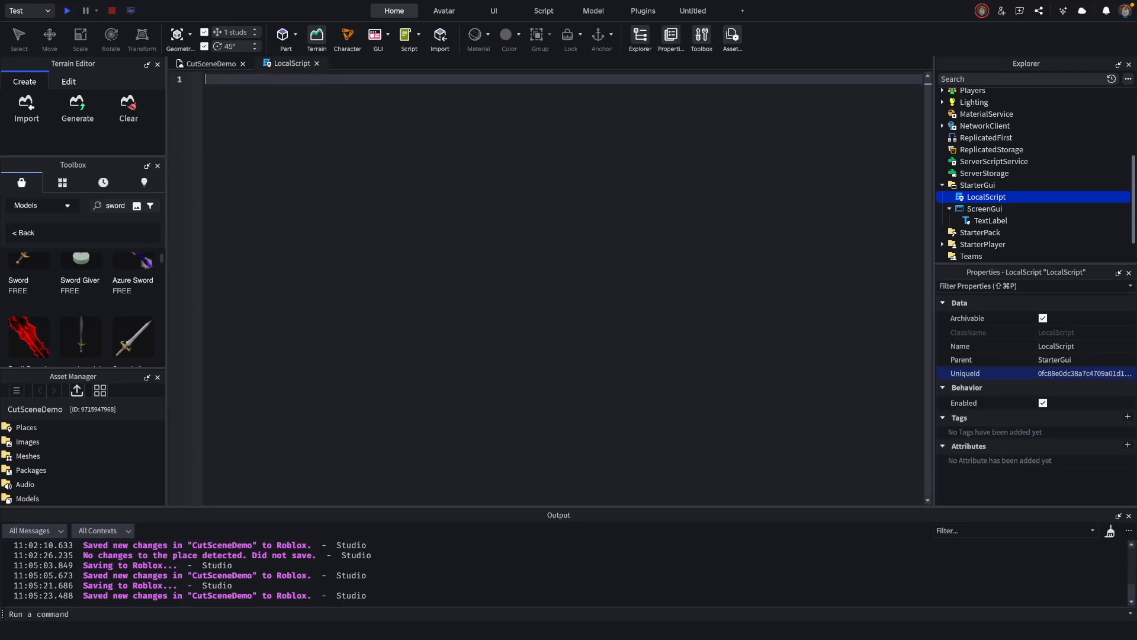
# Step: Paste the complete cutscene code, including the freezePlayer, unfreezePlayer and playCutscene functions, into the empty LocalScript
pyautogui.rightClick(213, 80)
pyautogui.click(262, 149)
pyautogui.scroll(10, 415, 210)
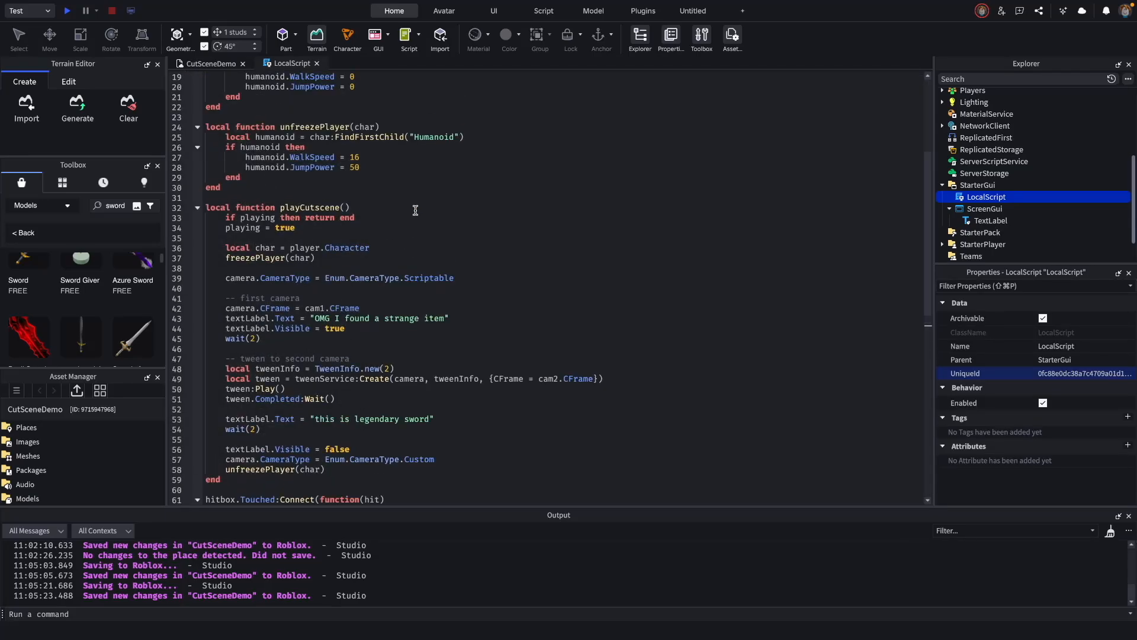
# Step: Review the cutscene code from the variable declarations through the freeze, unfreeze and playCutscene functions to the hitbox Touched handler
pyautogui.click(530, 109)
pyautogui.click(509, 158)
pyautogui.click(509, 208)
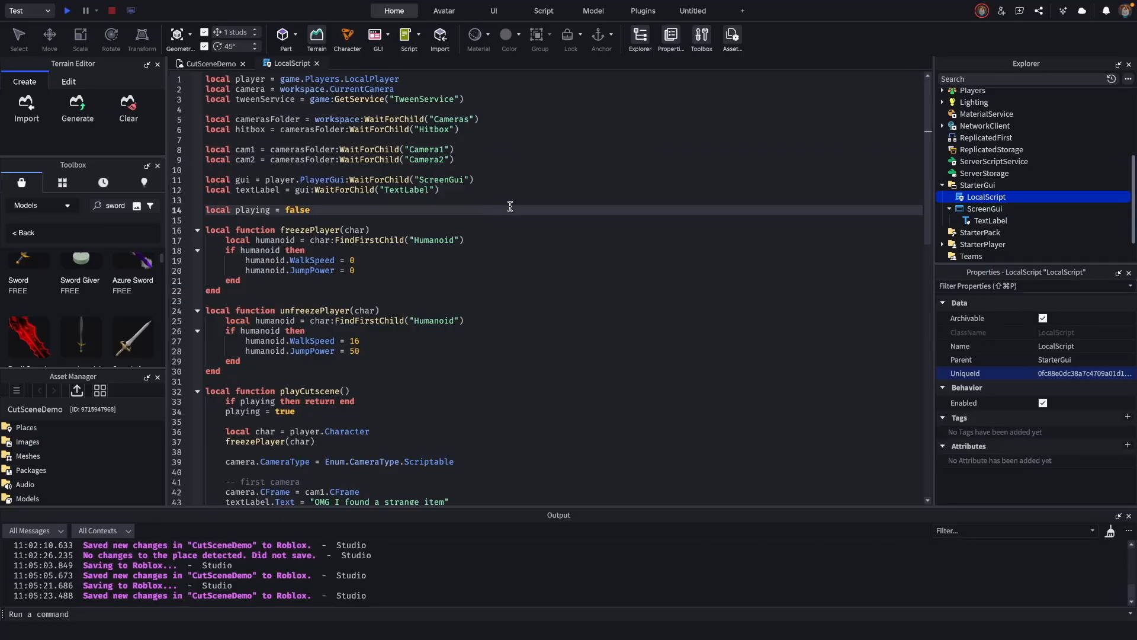
pyautogui.scroll(-4, 525, 220)
pyautogui.click(440, 154)
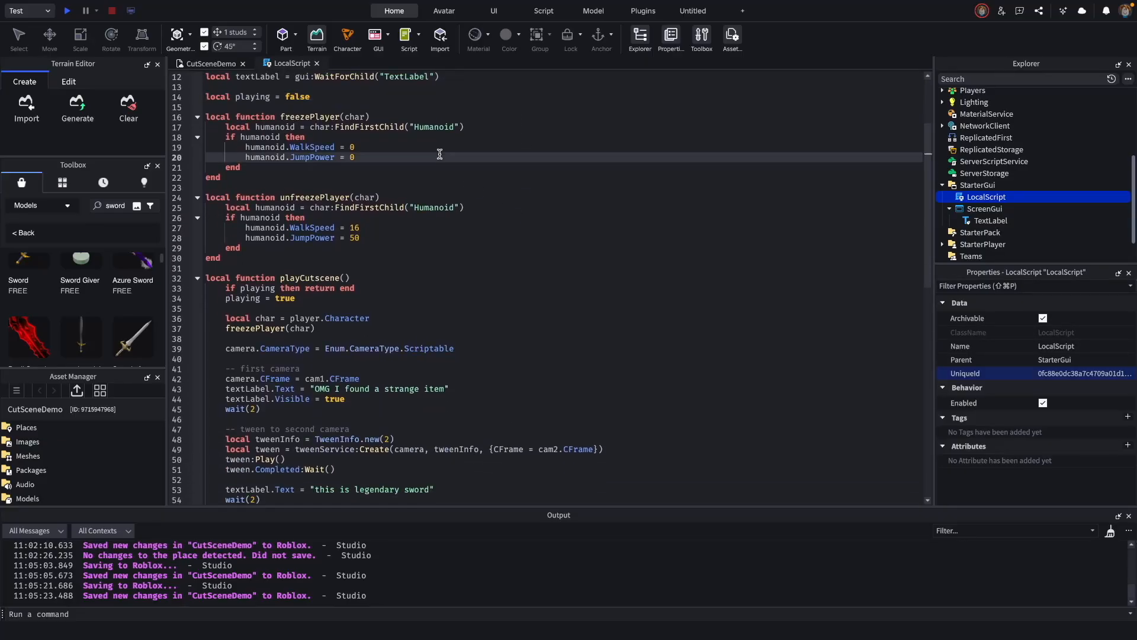
pyautogui.click(450, 196)
pyautogui.scroll(-4, 488, 196)
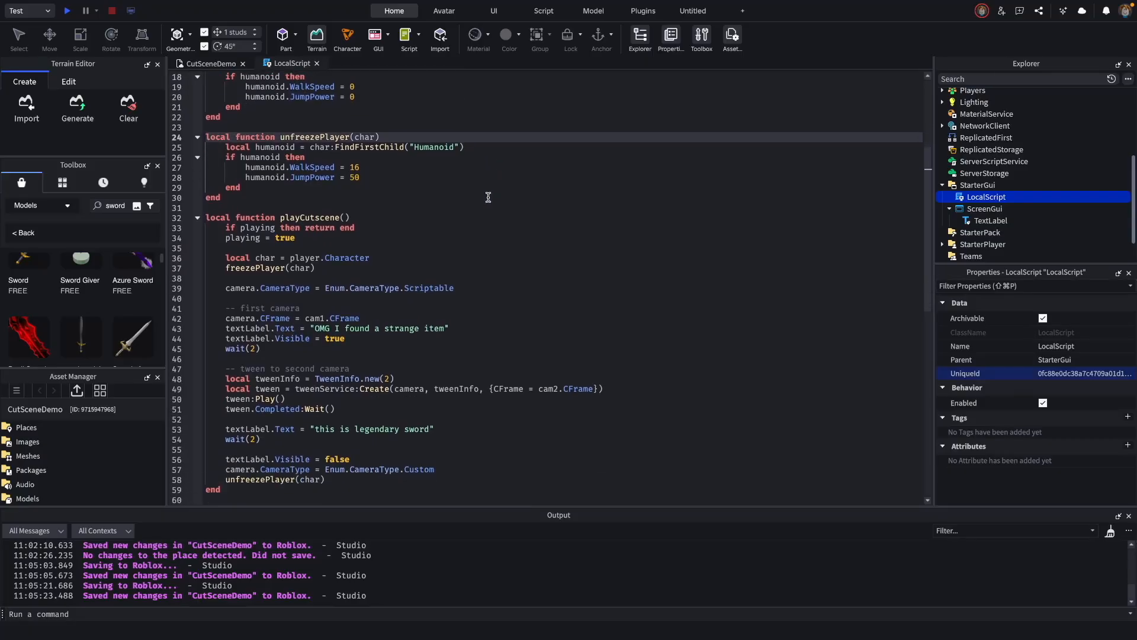
pyautogui.click(400, 166)
pyautogui.scroll(-1, 446, 177)
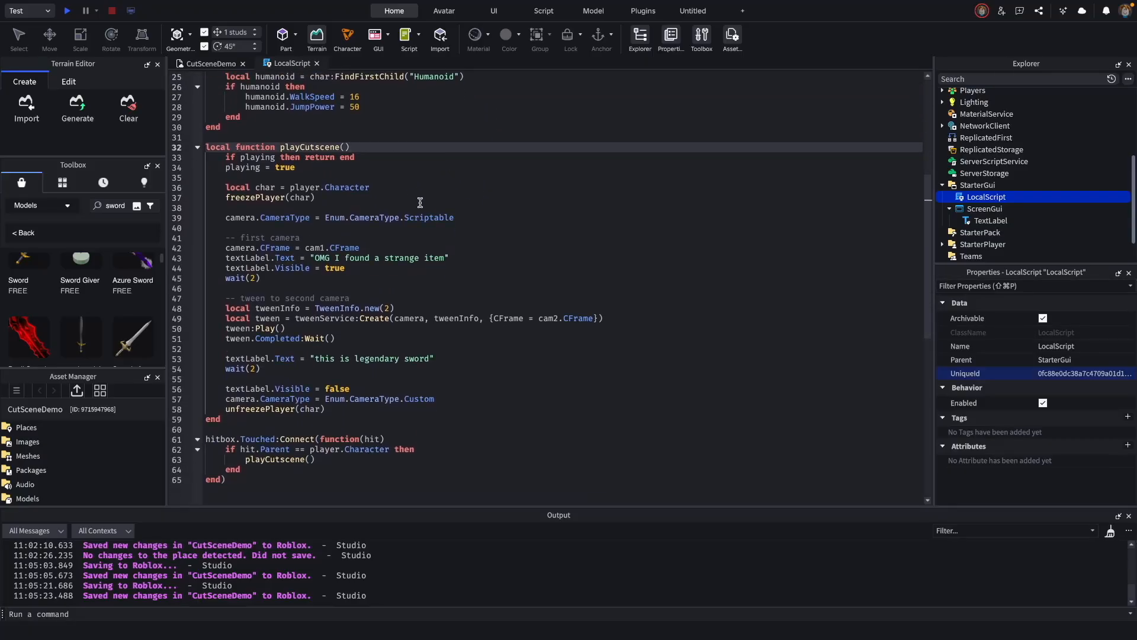
# Step: Playtest the place by walking the character toward the sword beside the tree to check the cutscene, and end the test
pyautogui.click(67, 11)
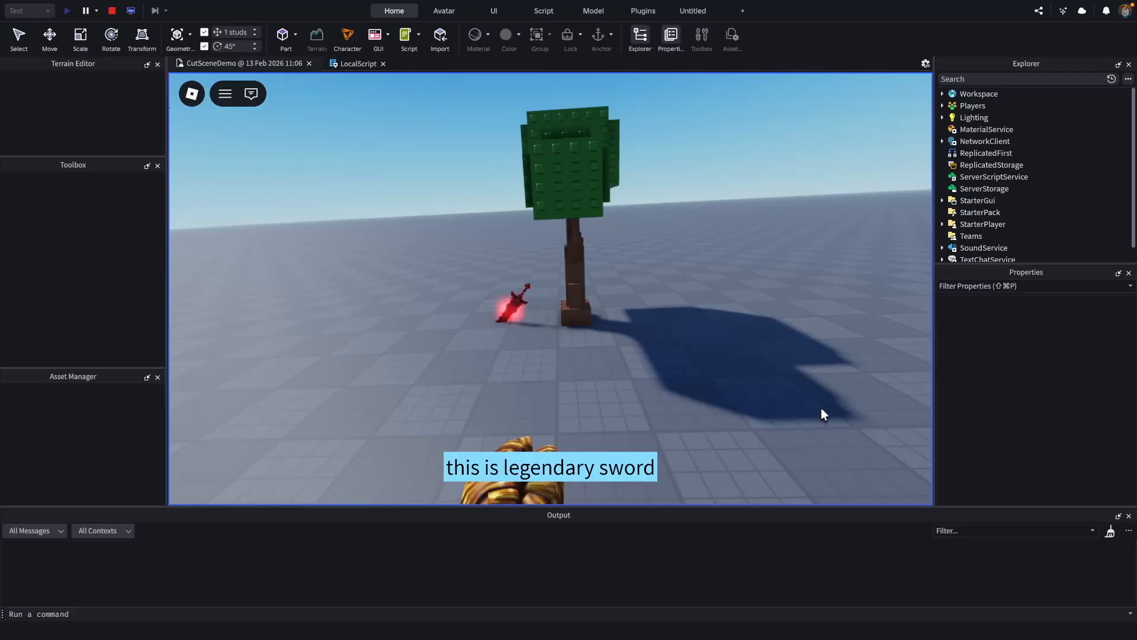
pyautogui.press('w')
pyautogui.press('w')
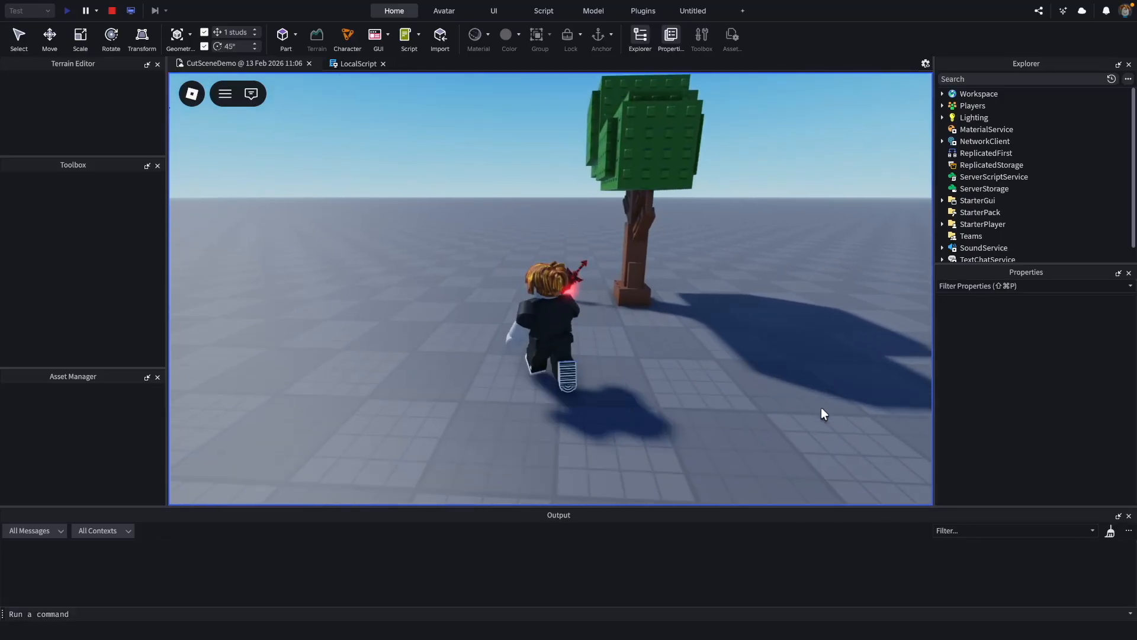
pyautogui.moveTo(821, 408); pyautogui.dragTo(819, 407, button='right')
pyautogui.press('w')
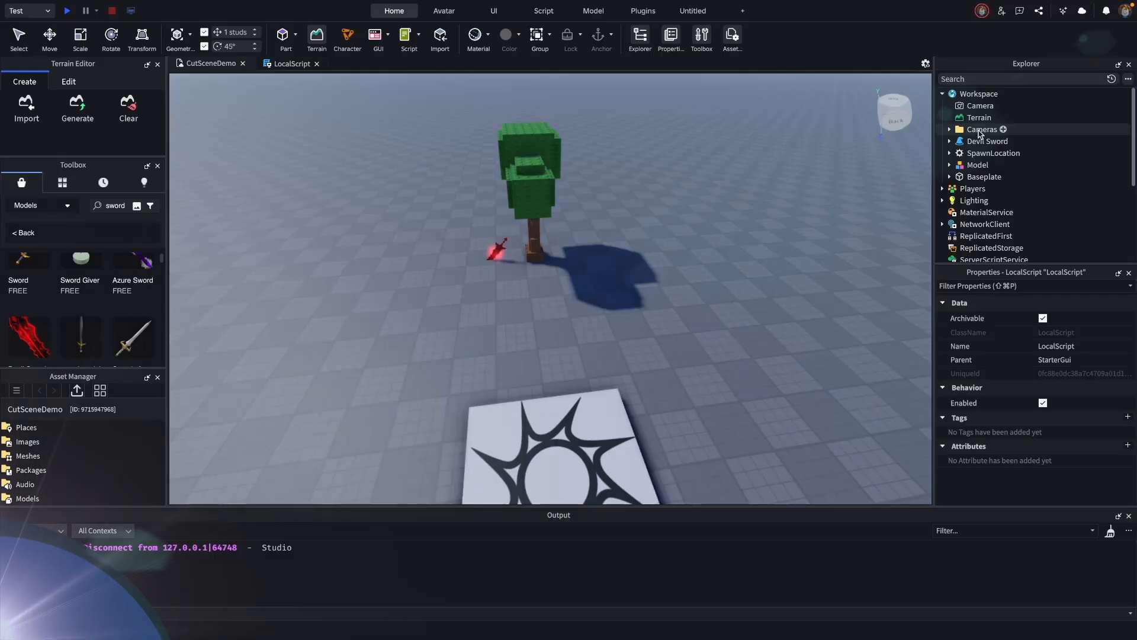
# Step: Copy the Cameras folder, paste the copy into Workspace and name it Cameras2
pyautogui.rightClick(988, 130)
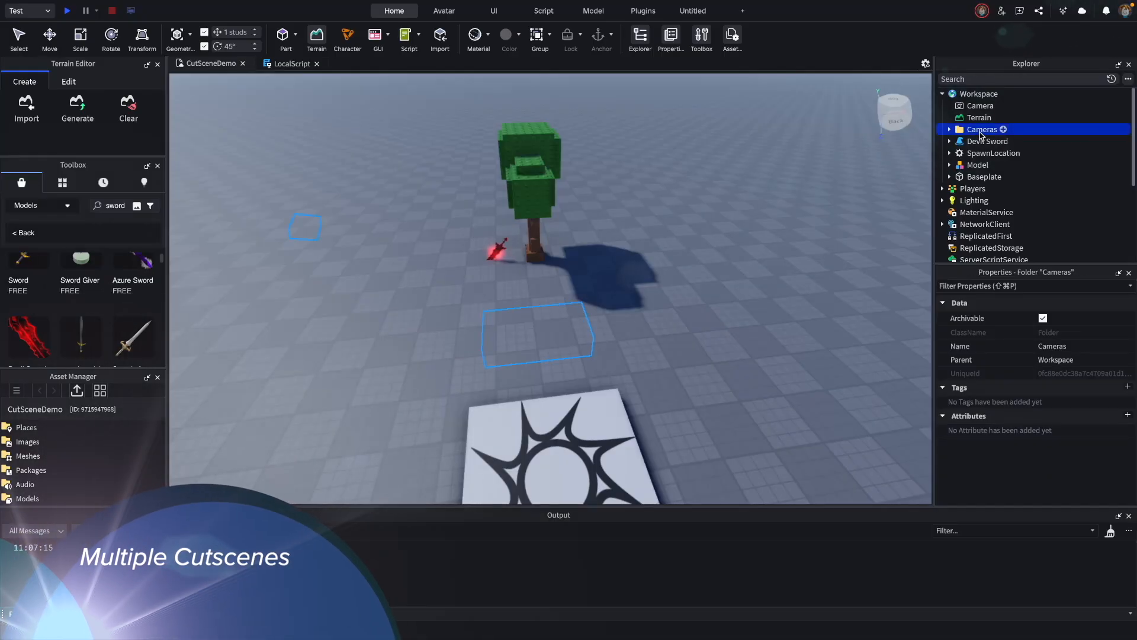
pyautogui.click(1007, 153)
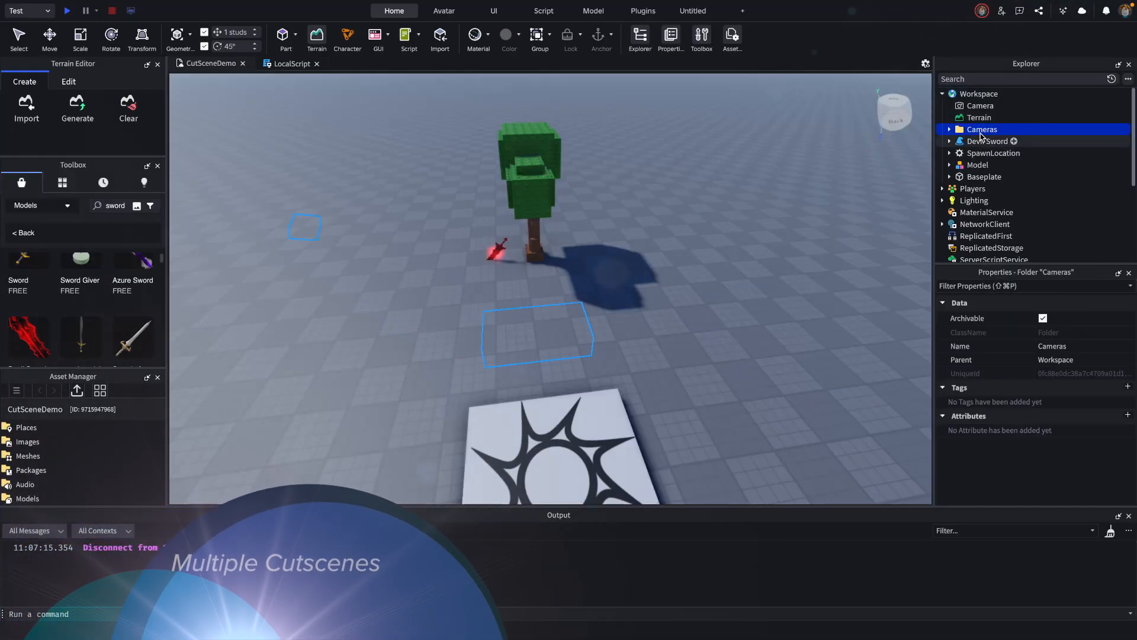
pyautogui.click(978, 93)
pyautogui.rightClick(989, 94)
pyautogui.click(1014, 104)
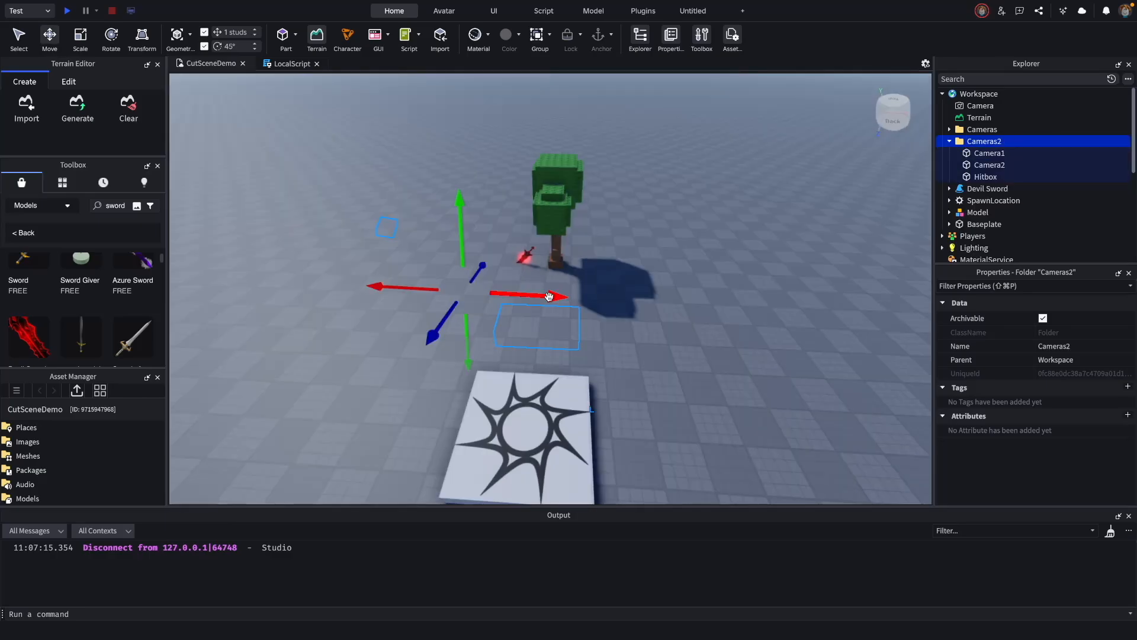
# Step: Move the parts of the Cameras2 folder about 27 studs sideways along the red axis, beyond the tree
pyautogui.moveTo(549, 296); pyautogui.dragTo(561, 296)
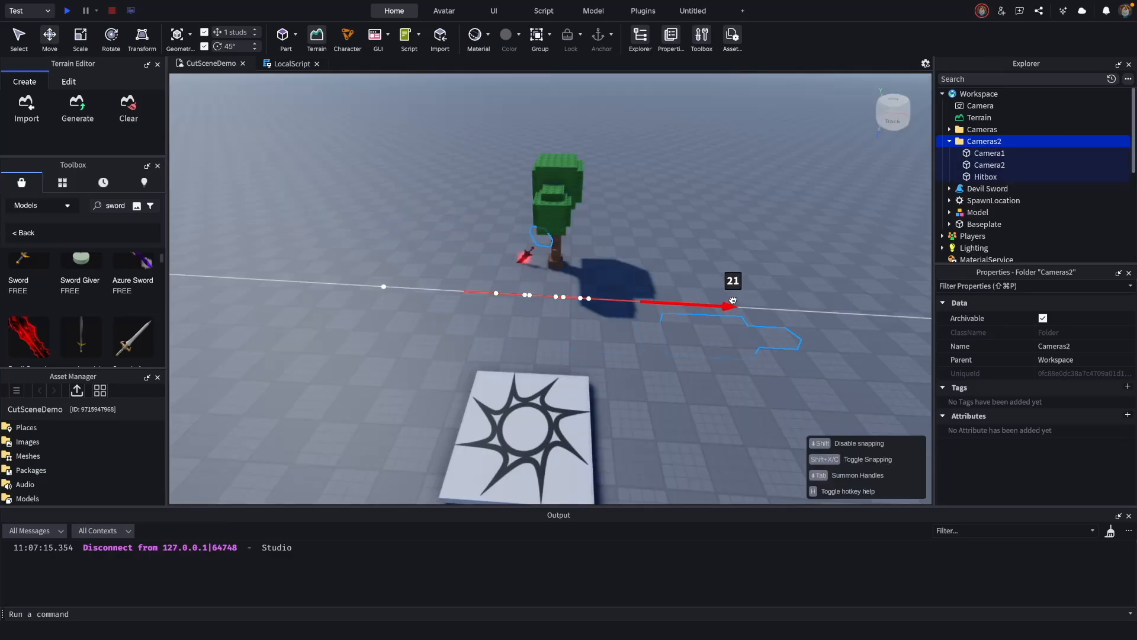
pyautogui.moveTo(730, 300); pyautogui.dragTo(781, 300)
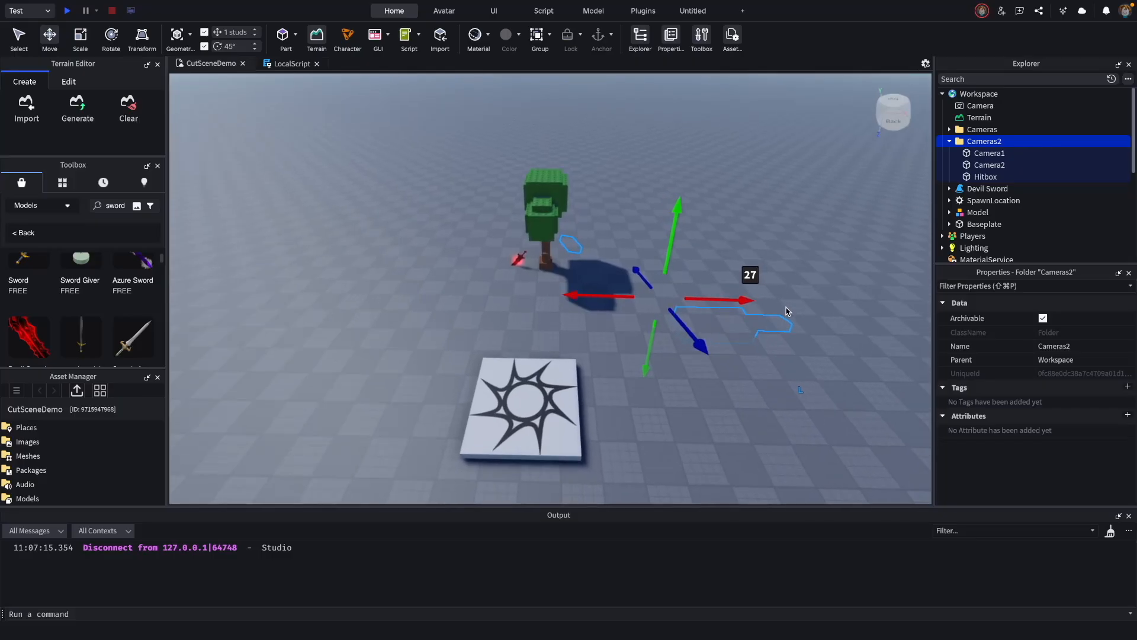
pyautogui.moveTo(785, 307); pyautogui.dragTo(784, 310, button='right')
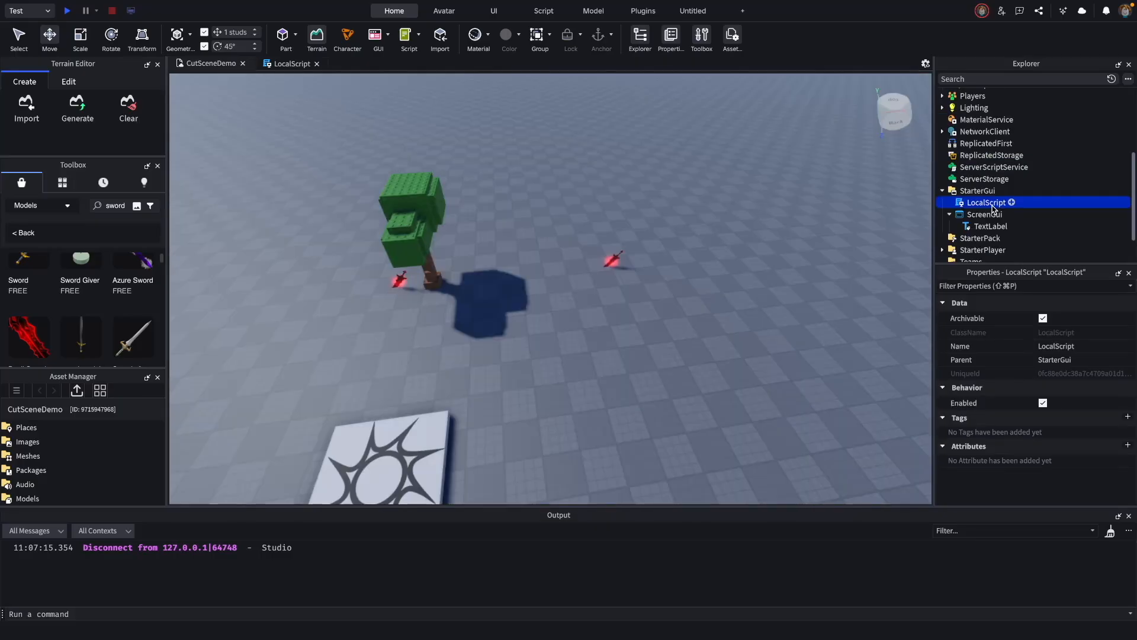
# Step: Duplicate the LocalScript in StarterGui and rename the copy LocalScript2
pyautogui.rightClick(993, 208)
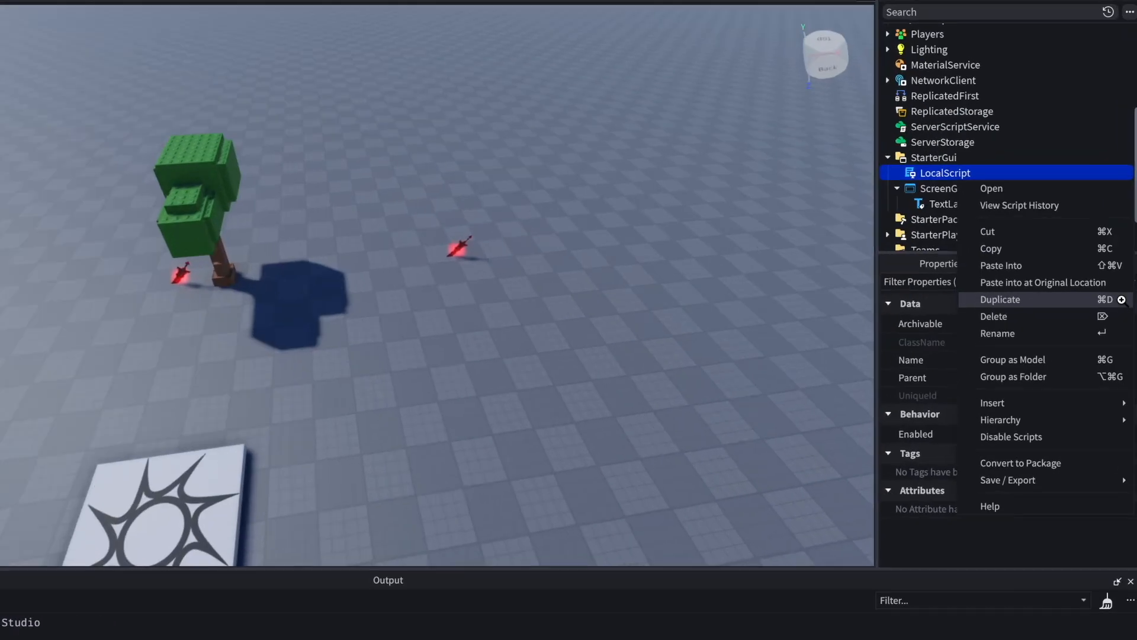
pyautogui.click(1122, 300)
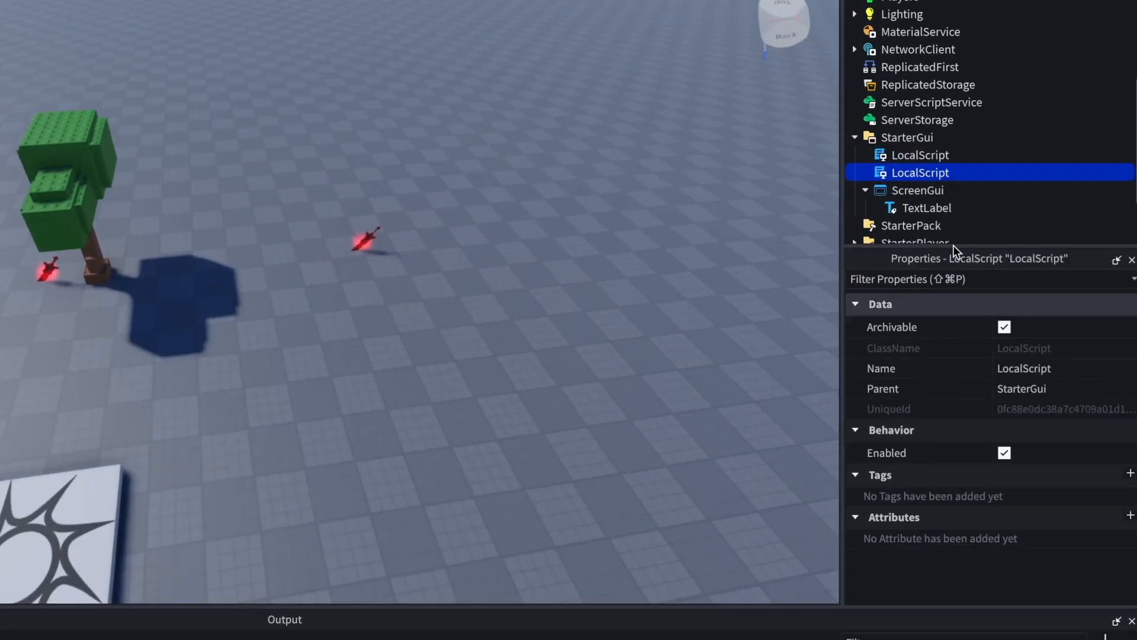
pyautogui.click(1009, 214)
pyautogui.click(962, 172)
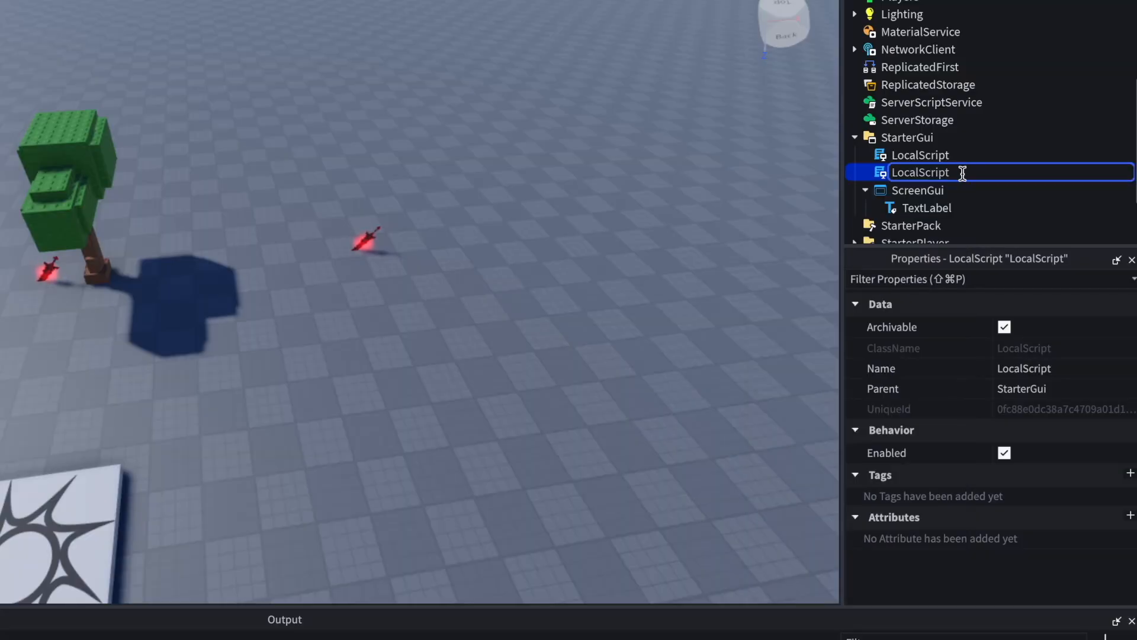
pyautogui.press('Return')
# Step: In LocalScript2, change the folder name that camerasFolder waits for to "Cameras2"
pyautogui.scroll(-2, 601, 239)
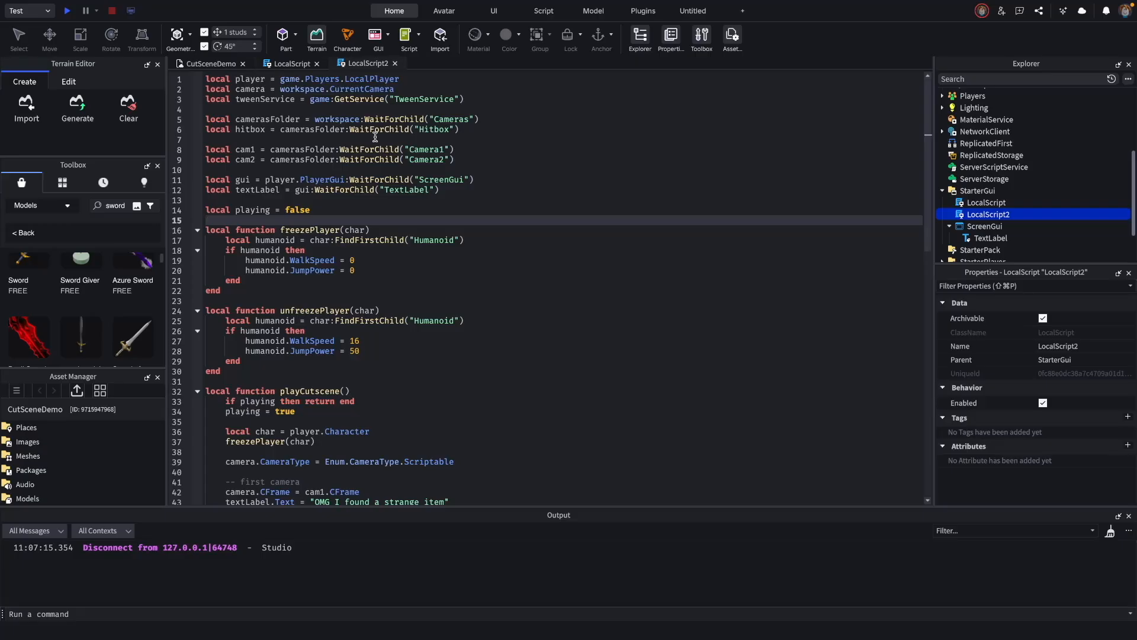
pyautogui.click(487, 119)
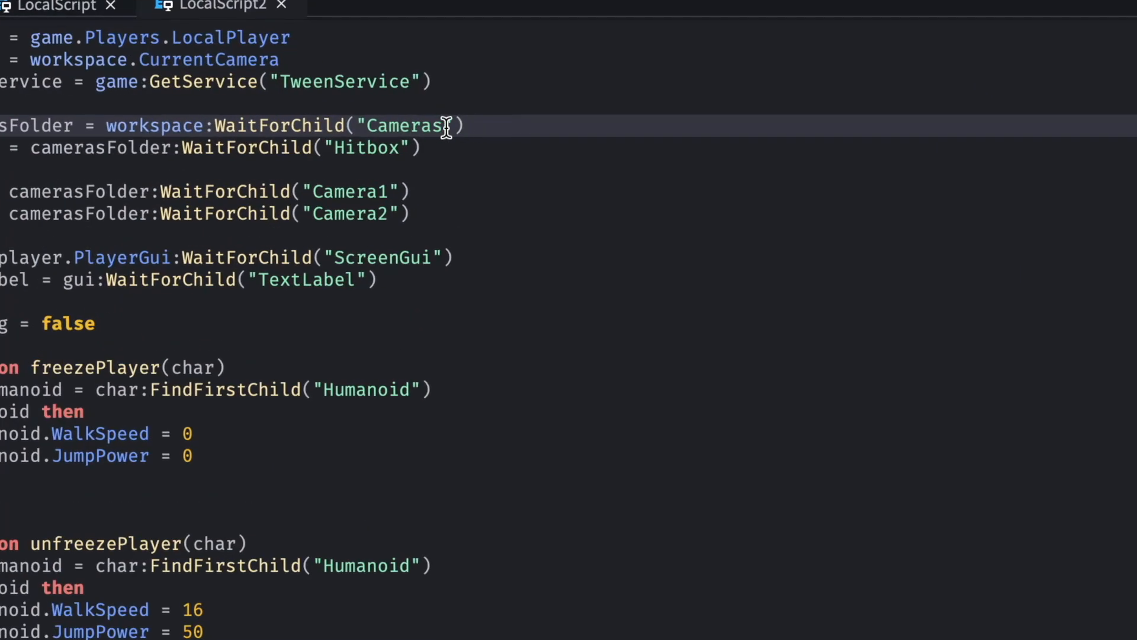
pyautogui.write('2')
pyautogui.click(522, 125)
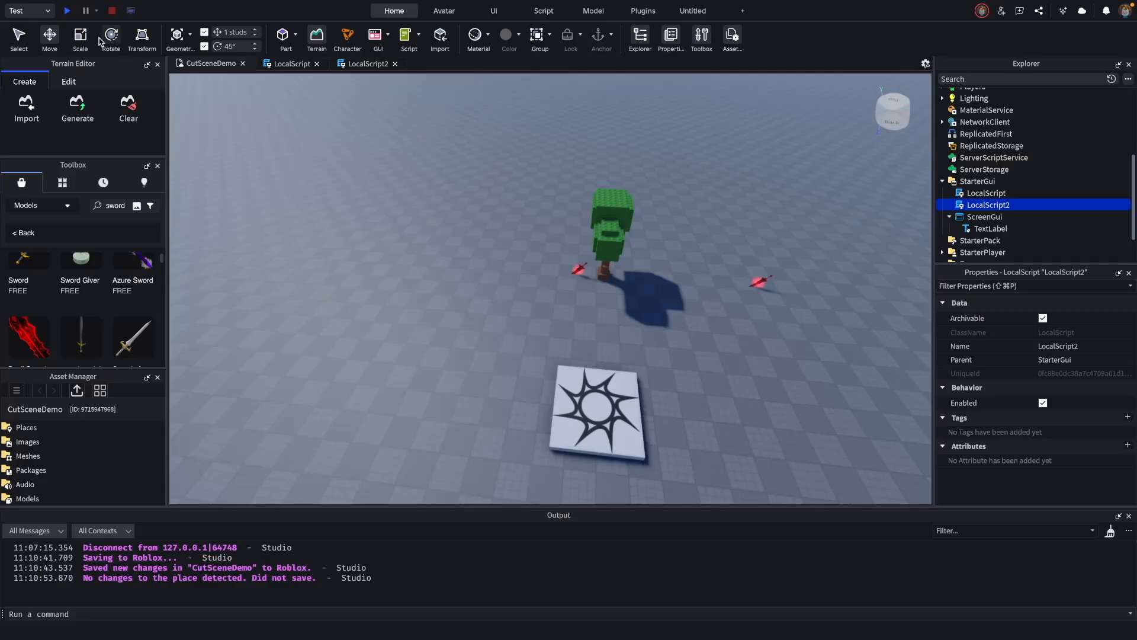
# Step: Playtest the place by walking the character toward the second sword to check its cutscene, return near the spawn and end the test
pyautogui.click(67, 11)
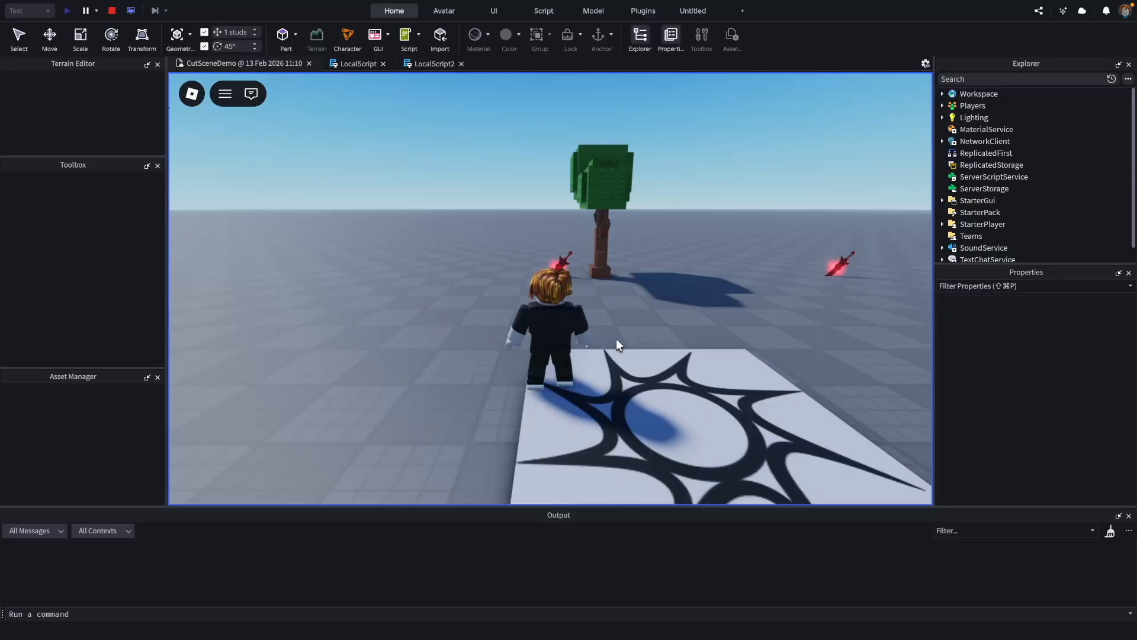
pyautogui.moveTo(616, 339); pyautogui.dragTo(636, 361, button='right')
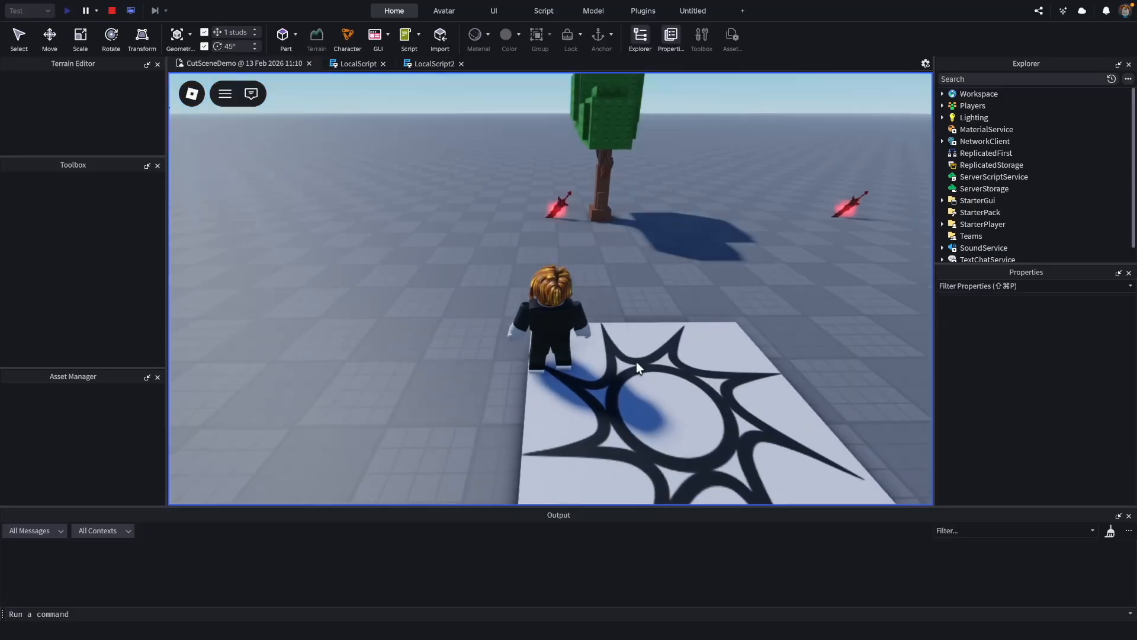
pyautogui.press('d')
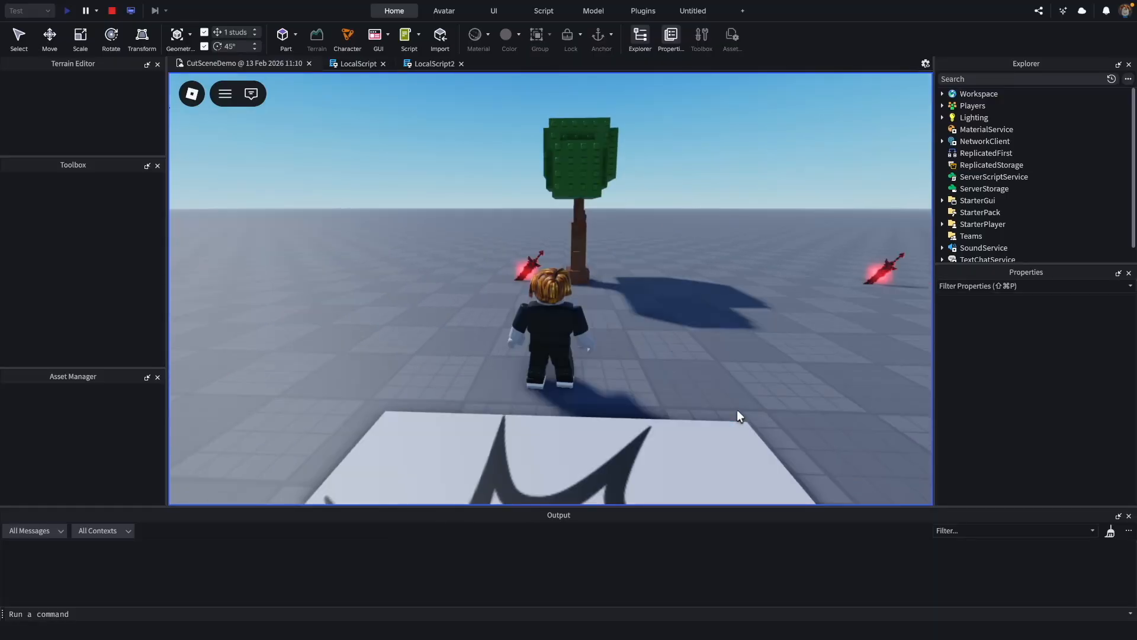
pyautogui.press('d')
pyautogui.moveTo(737, 409); pyautogui.dragTo(737, 409, button='right')
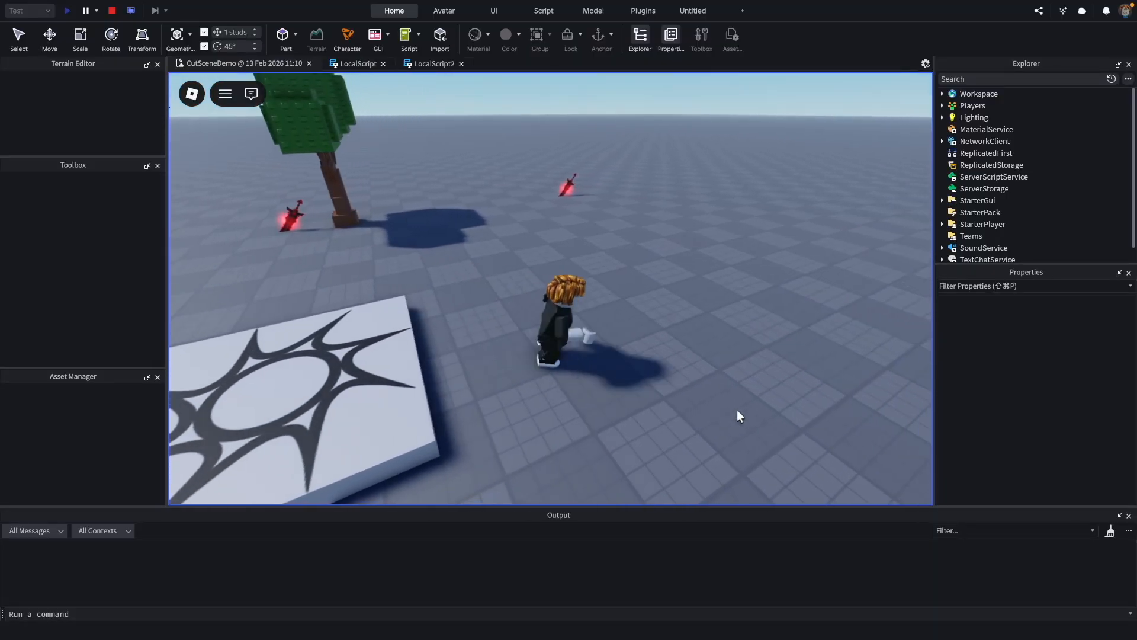
pyautogui.press('w')
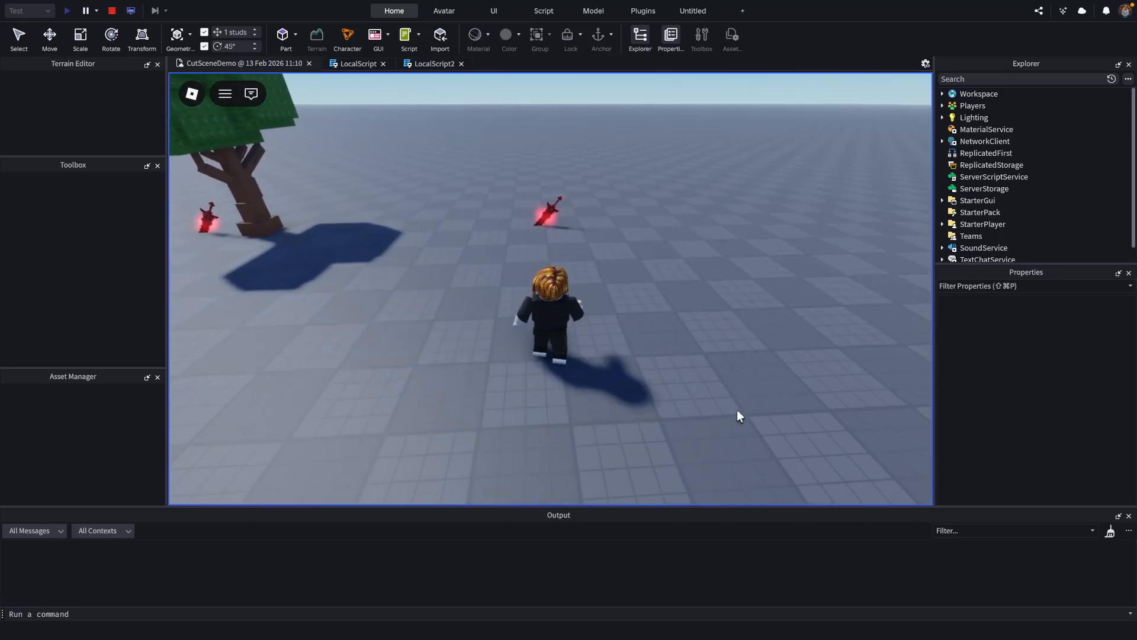
pyautogui.press('w')
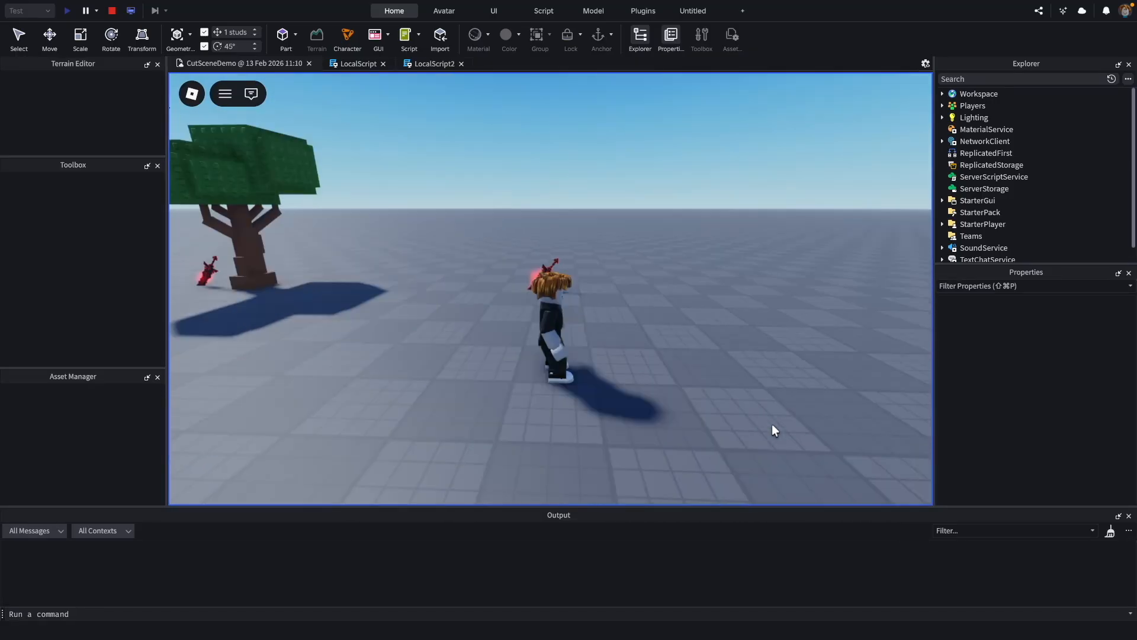
pyautogui.press('s')
pyautogui.press('a')
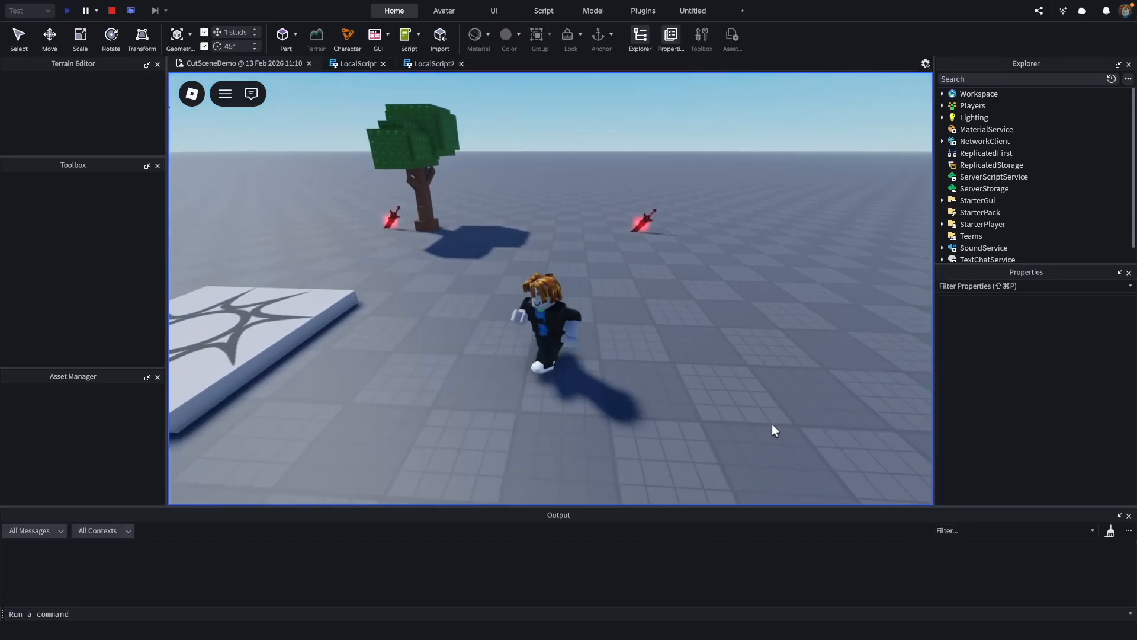
pyautogui.press('w')
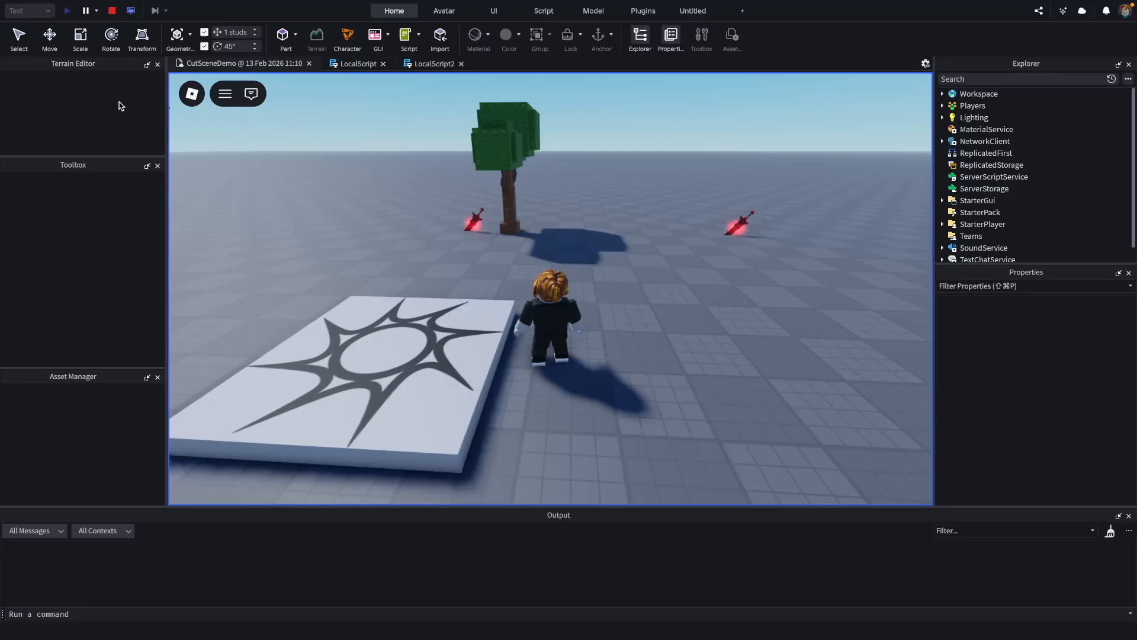
pyautogui.click(113, 11)
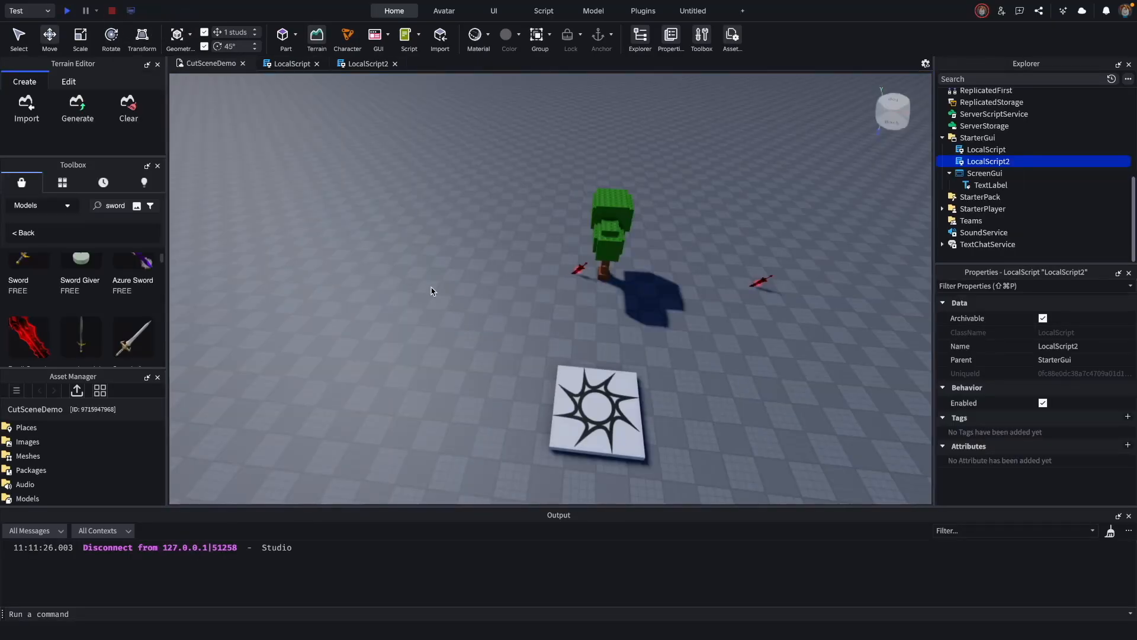